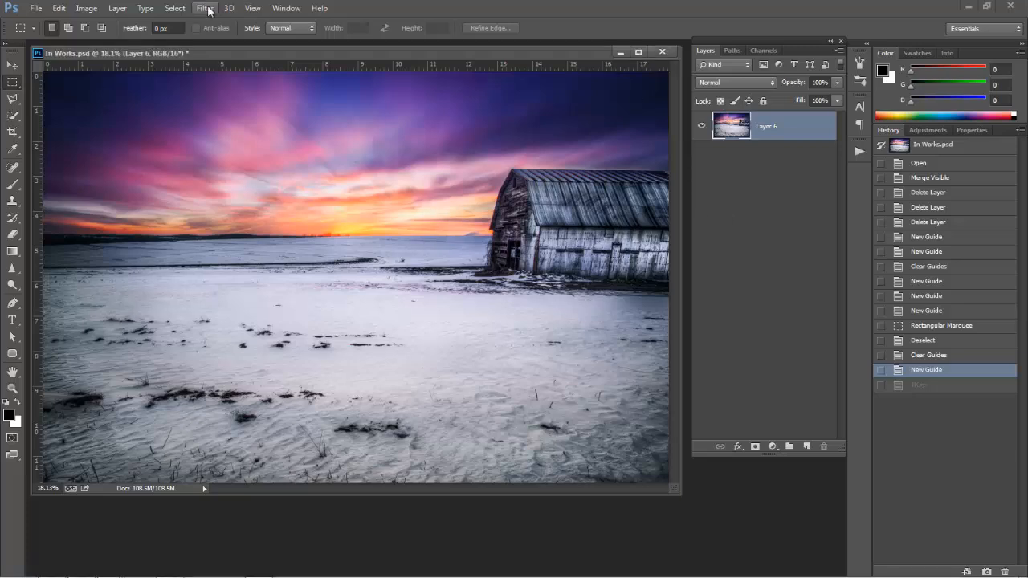
- Try automatic Lens Correction with geometric distortion on and vignette correction off, compare the preview with the original, and cancel the filter
click(207, 8)
click(228, 95)
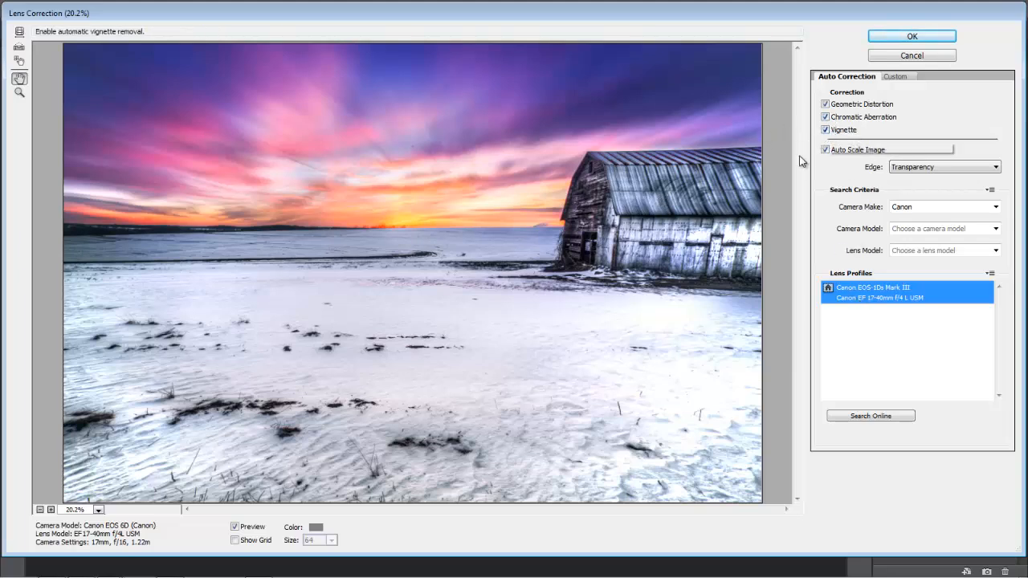
click(834, 131)
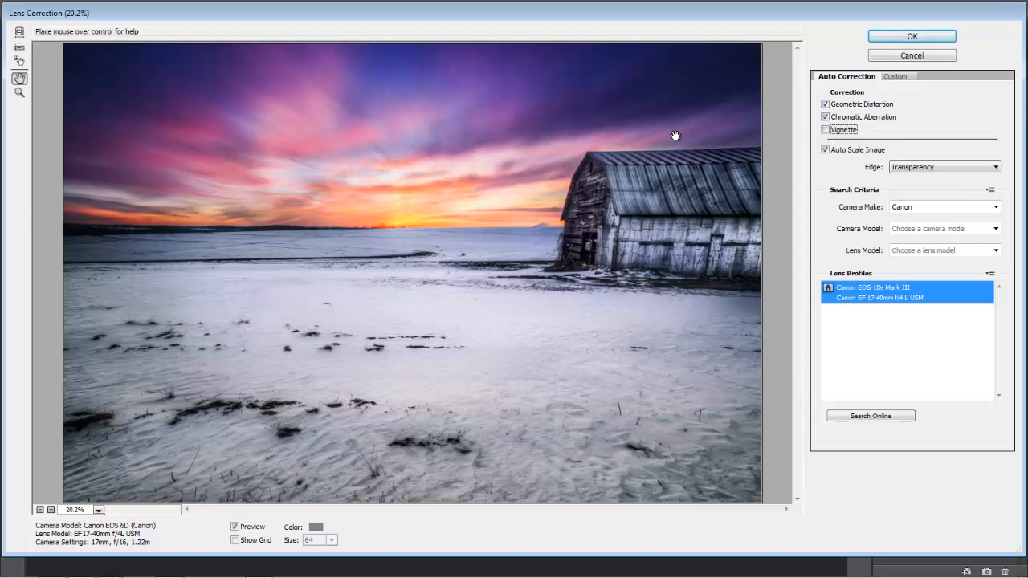
click(825, 103)
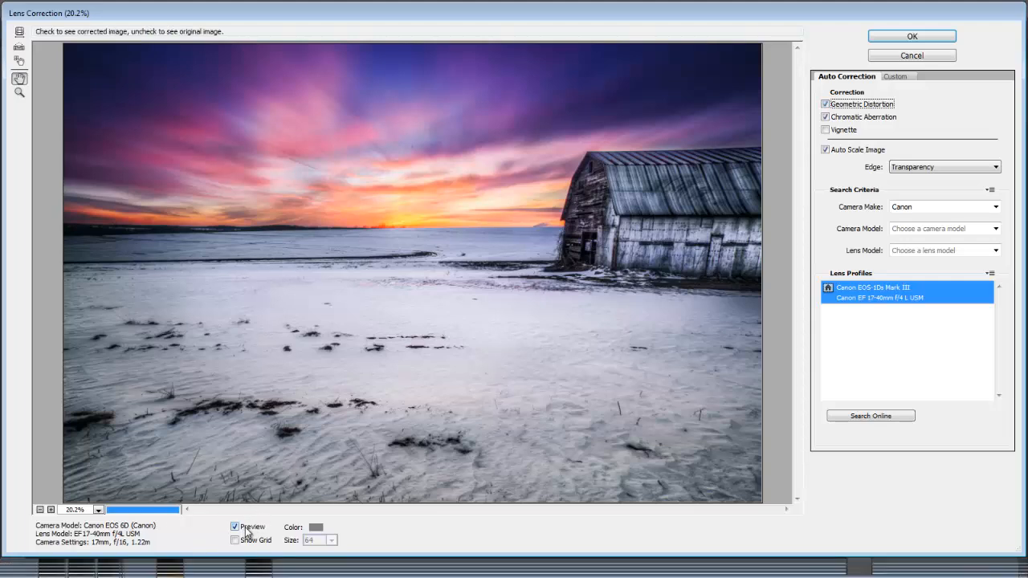
click(242, 530)
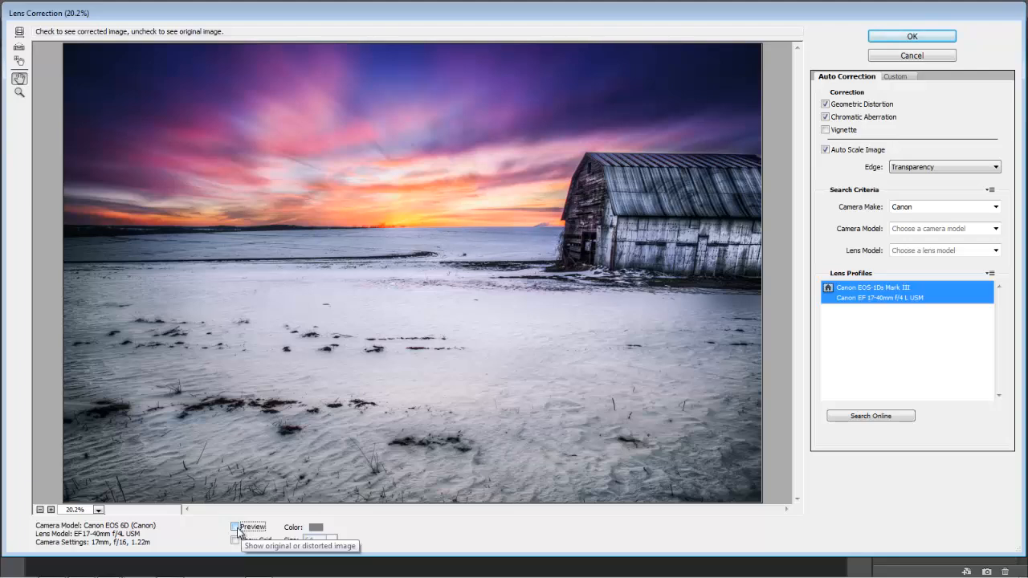
click(236, 528)
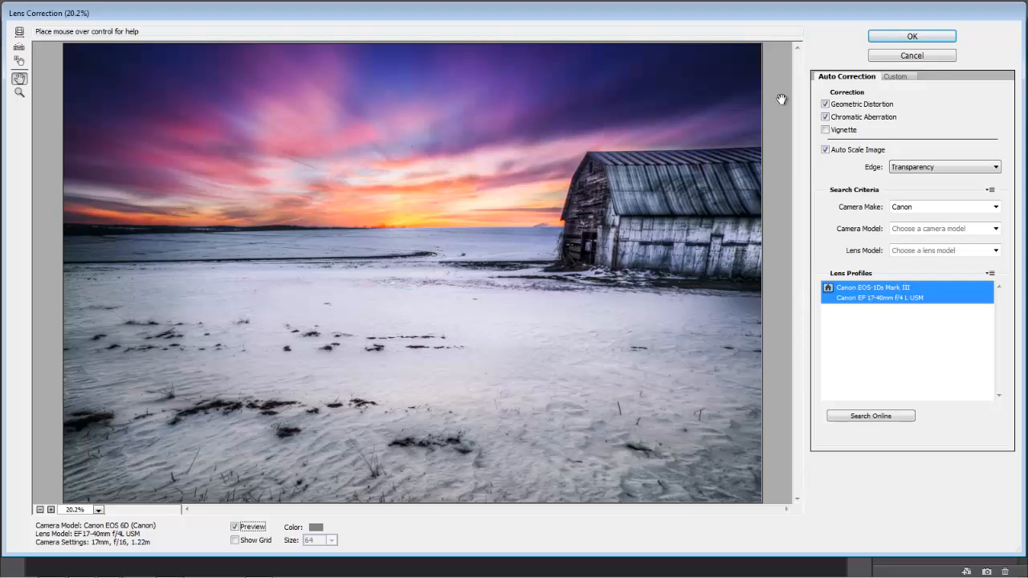
click(923, 56)
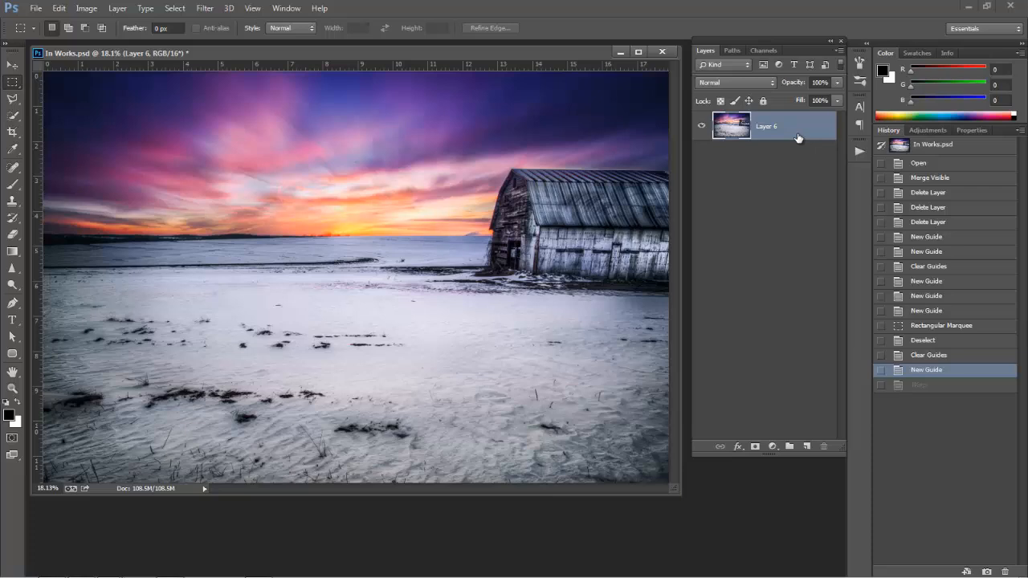
- Duplicate Layer 6 and try starting a Warp transform on the copy
key(ctrl+j)
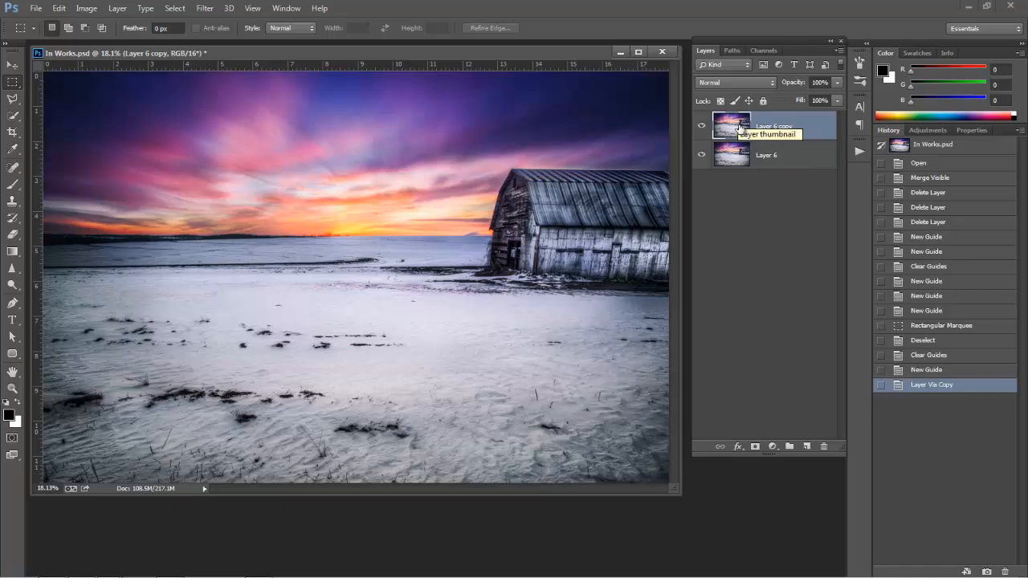
click(60, 9)
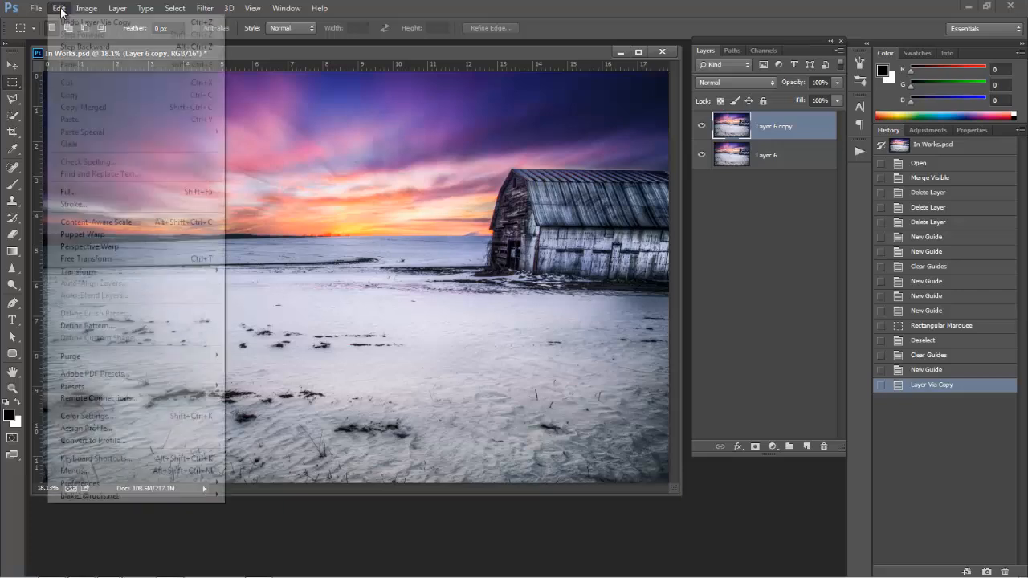
mouse_move(103, 274)
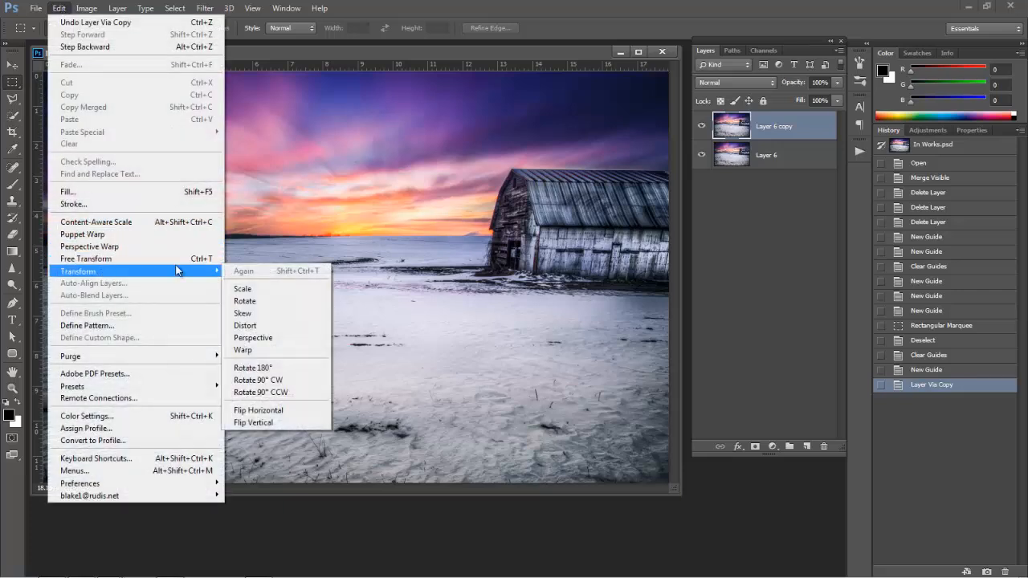
click(265, 351)
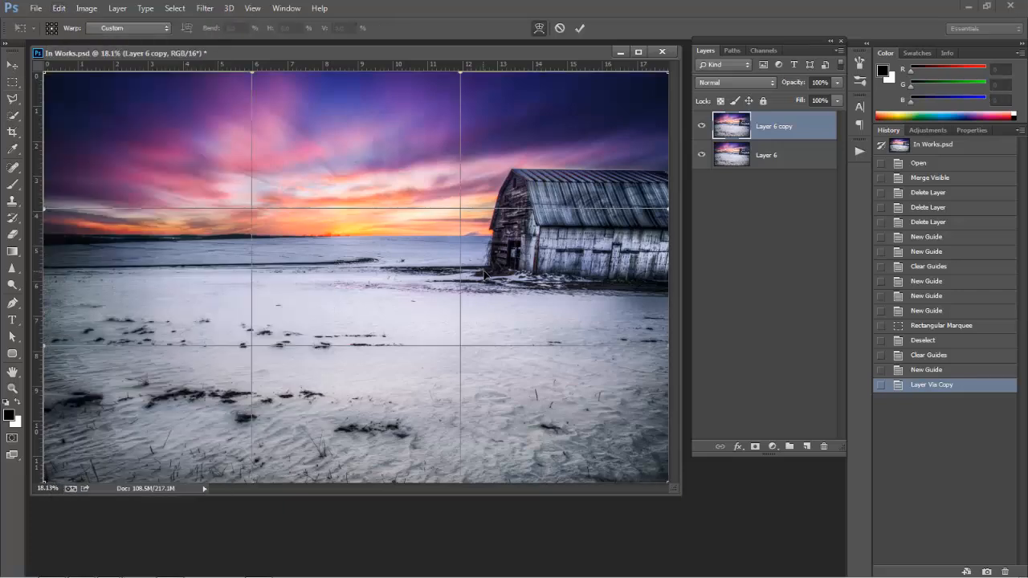
key(Escape)
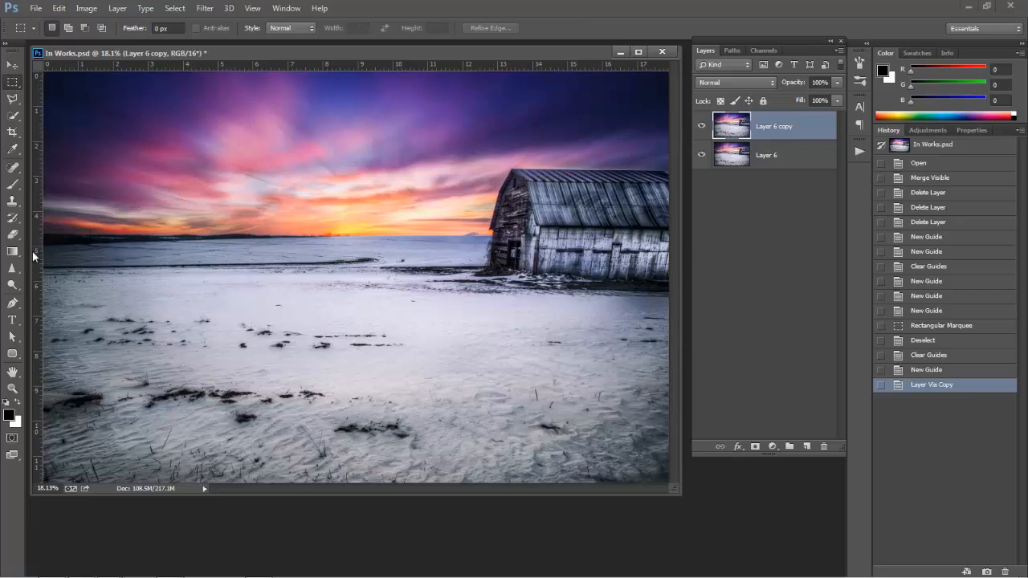
- With rulers shown, place two vertical guides at the barn's outer wall edge and front corner, and two horizontal guides at its roof peak and eave
key(ctrl+r)
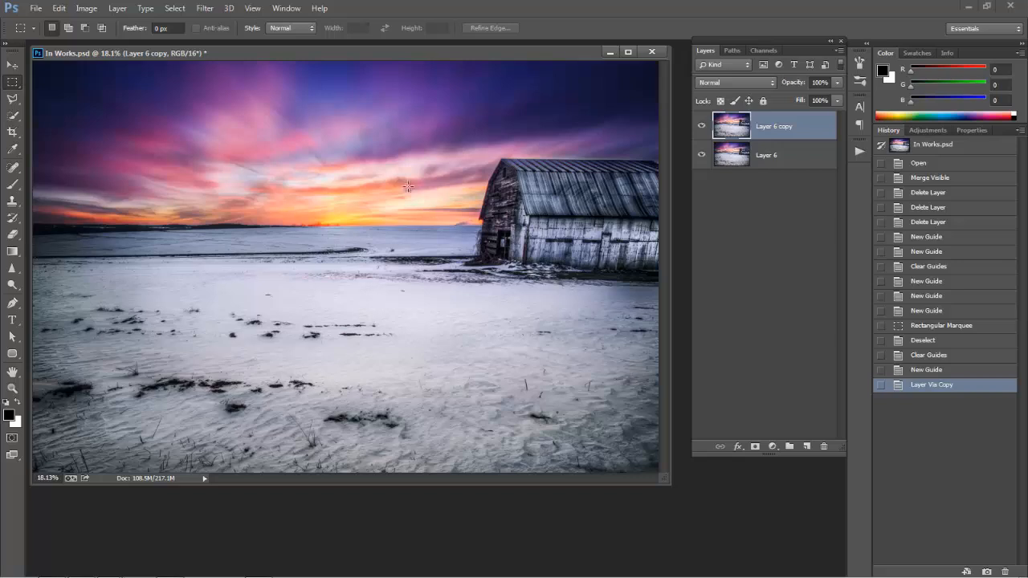
drag(445, 55, 457, 51)
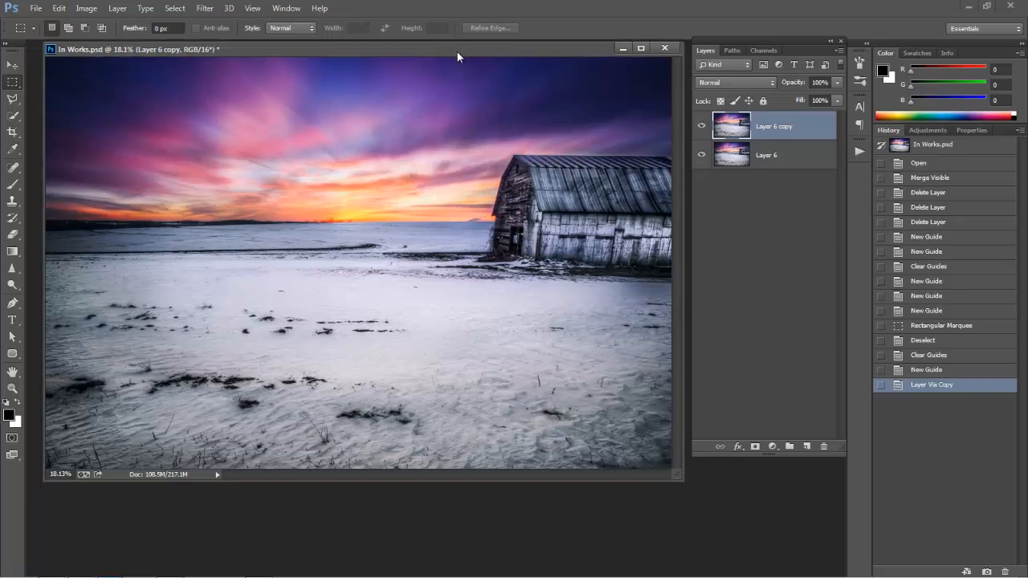
key(ctrl+r)
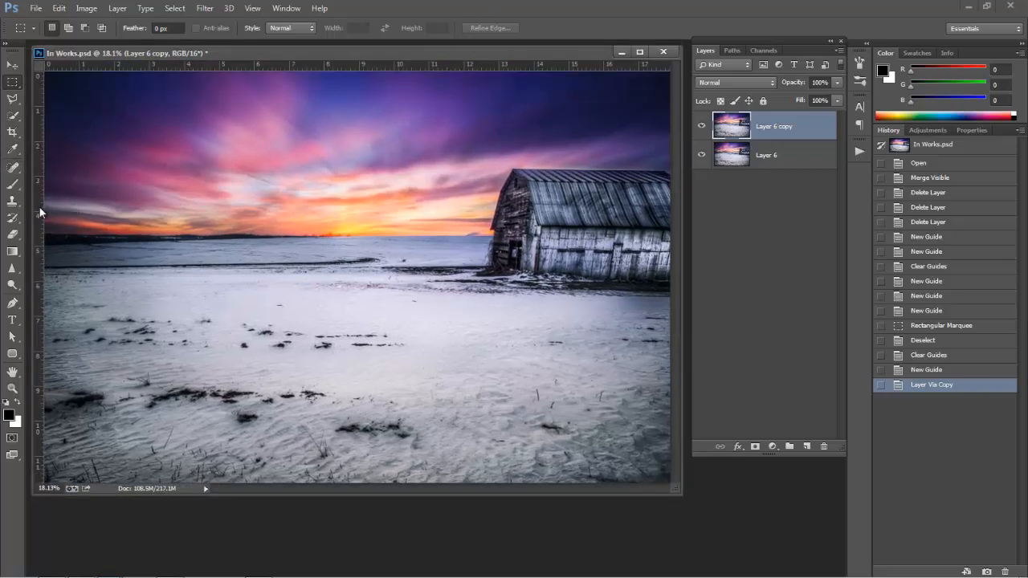
drag(39, 207, 490, 202)
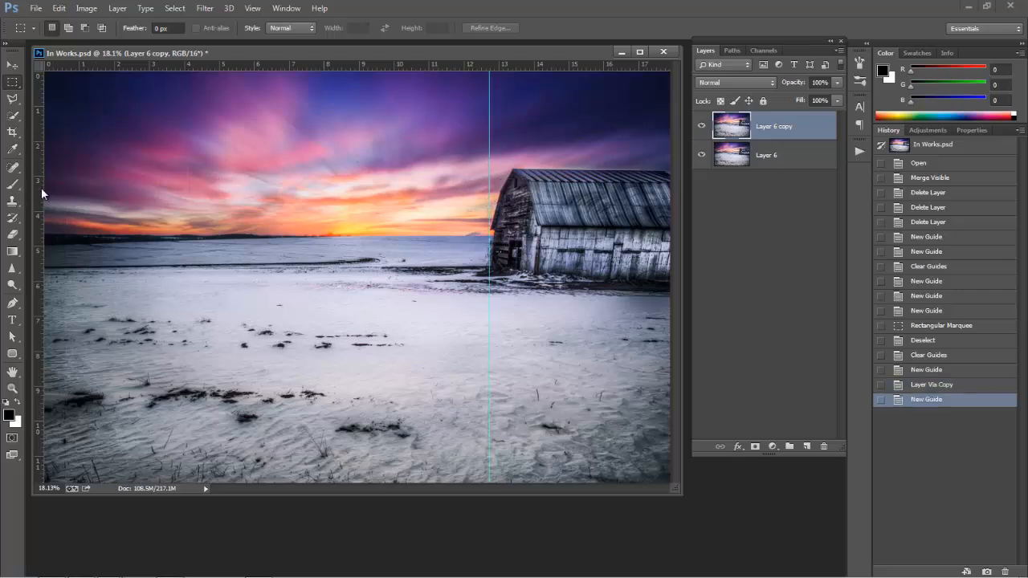
drag(41, 188, 543, 181)
drag(511, 66, 514, 170)
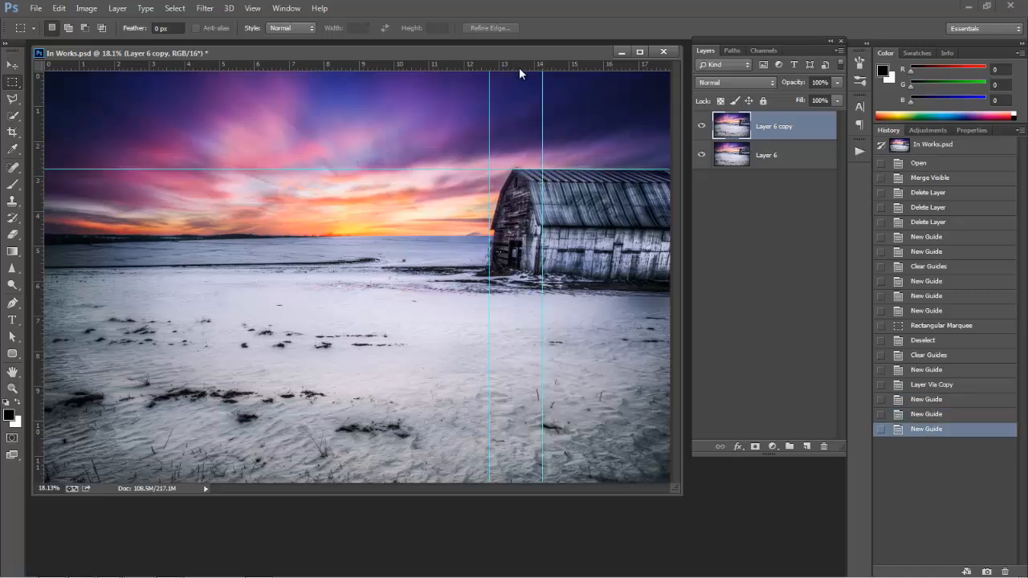
drag(519, 67, 521, 226)
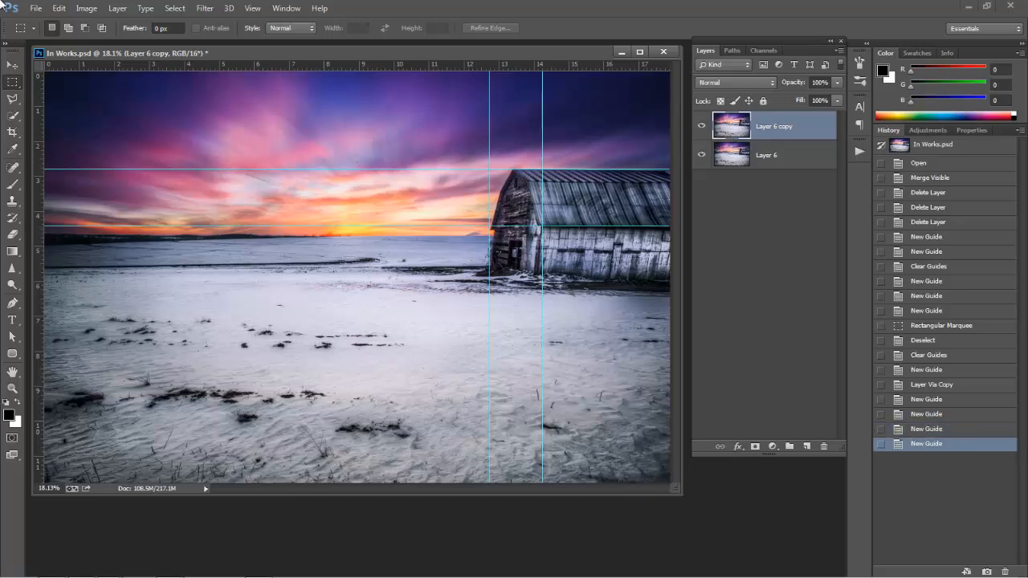
- Warp the duplicated layer with small mesh adjustments around the barn to straighten its walls against the guides, and apply the transform
click(59, 8)
mouse_move(84, 271)
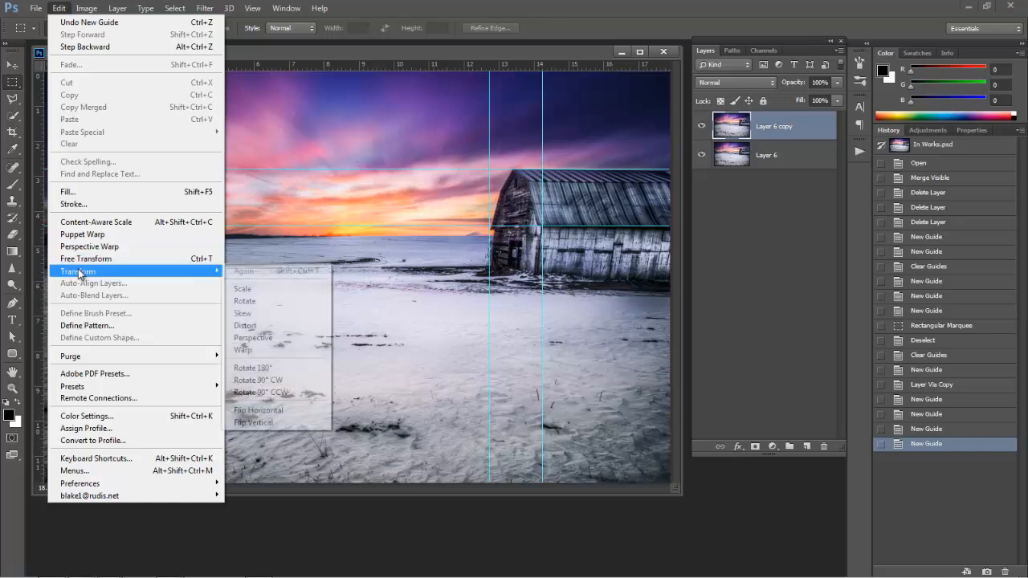
click(256, 352)
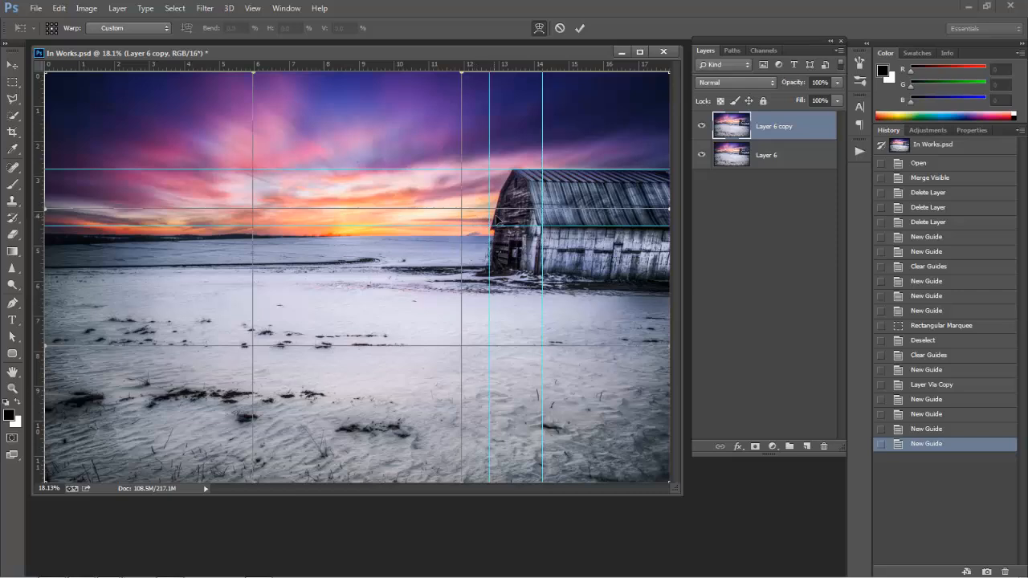
drag(496, 217, 493, 216)
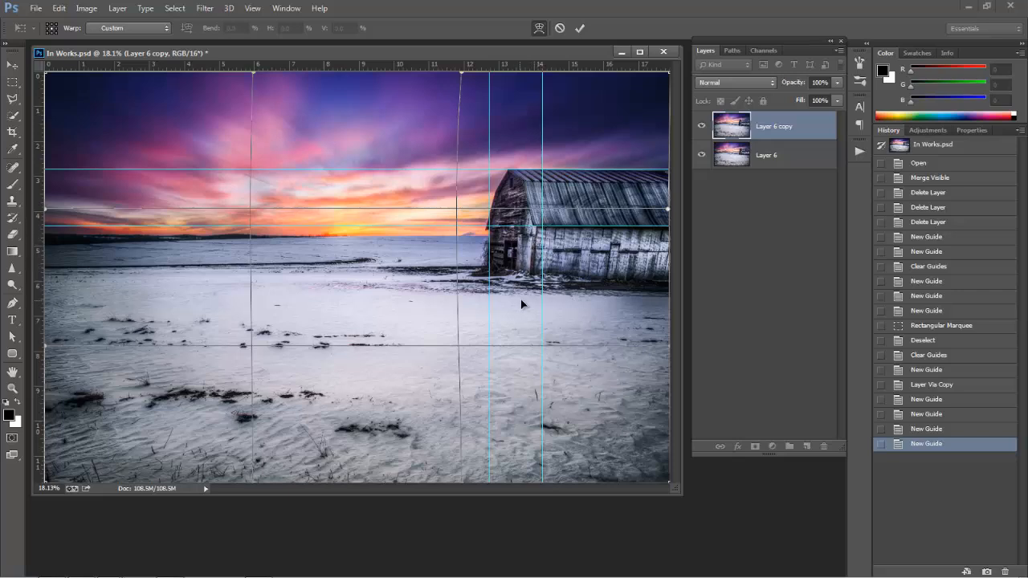
drag(522, 301, 526, 303)
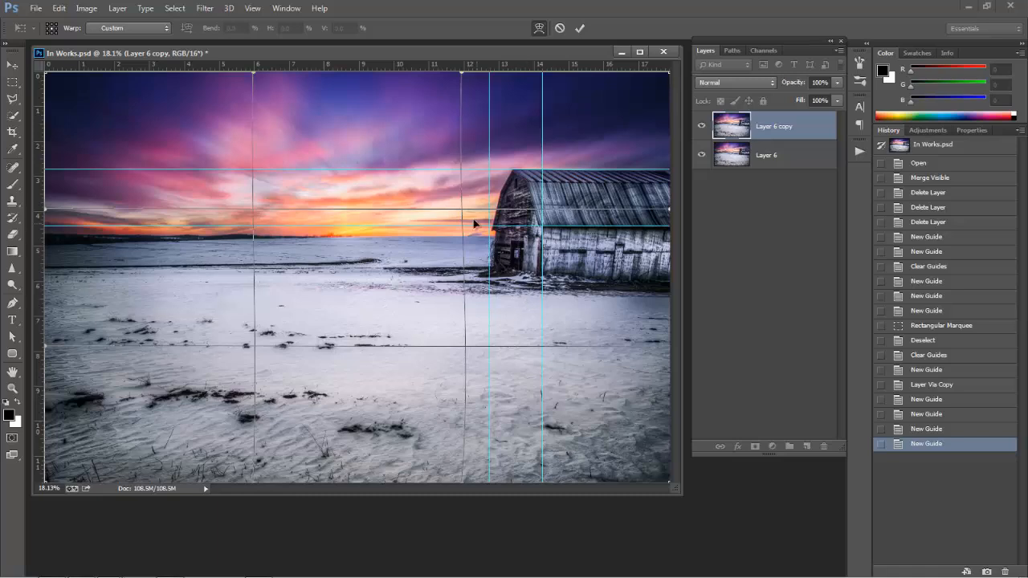
drag(460, 212, 459, 213)
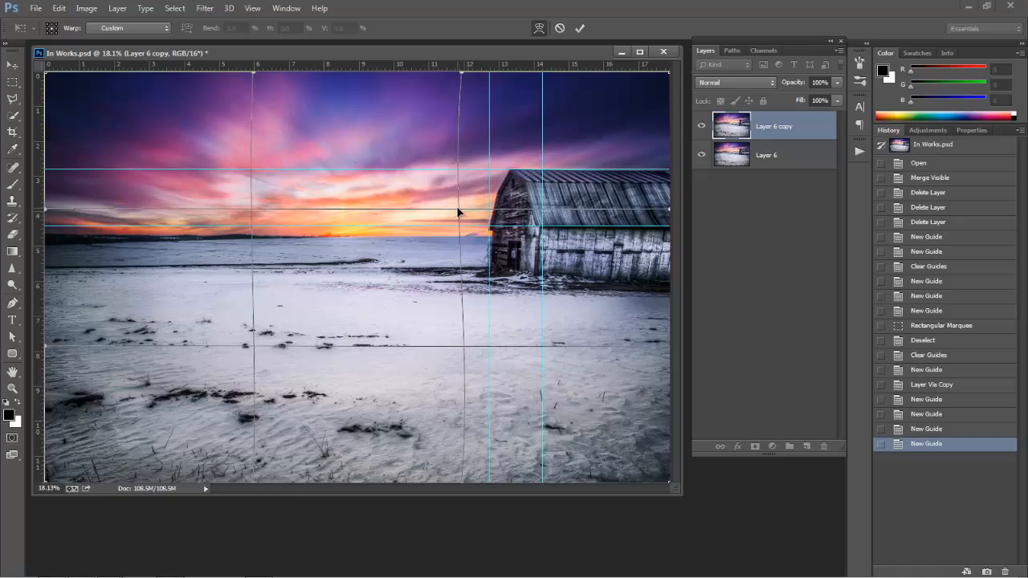
drag(466, 346, 468, 345)
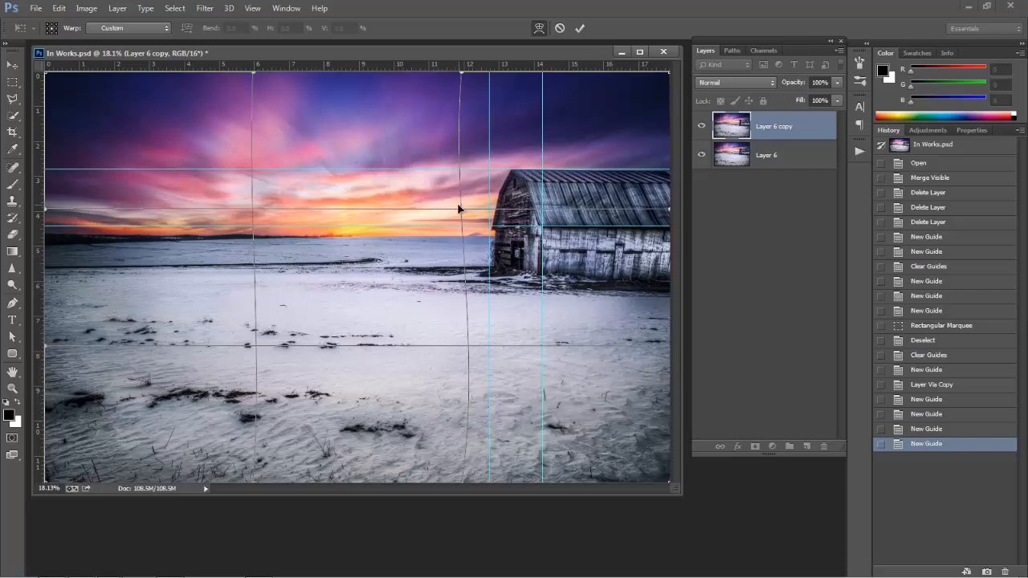
drag(460, 209, 457, 209)
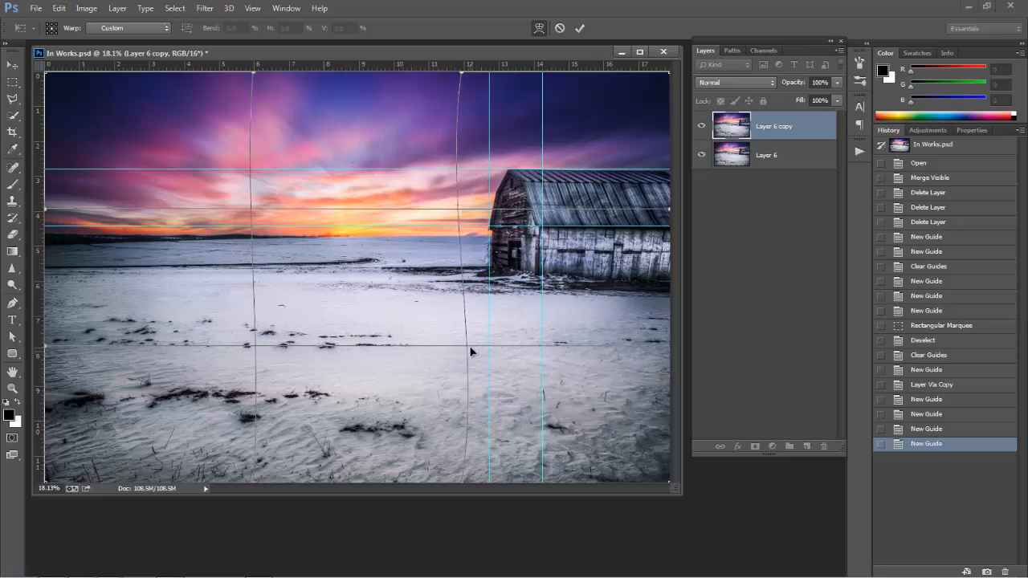
drag(472, 347, 474, 347)
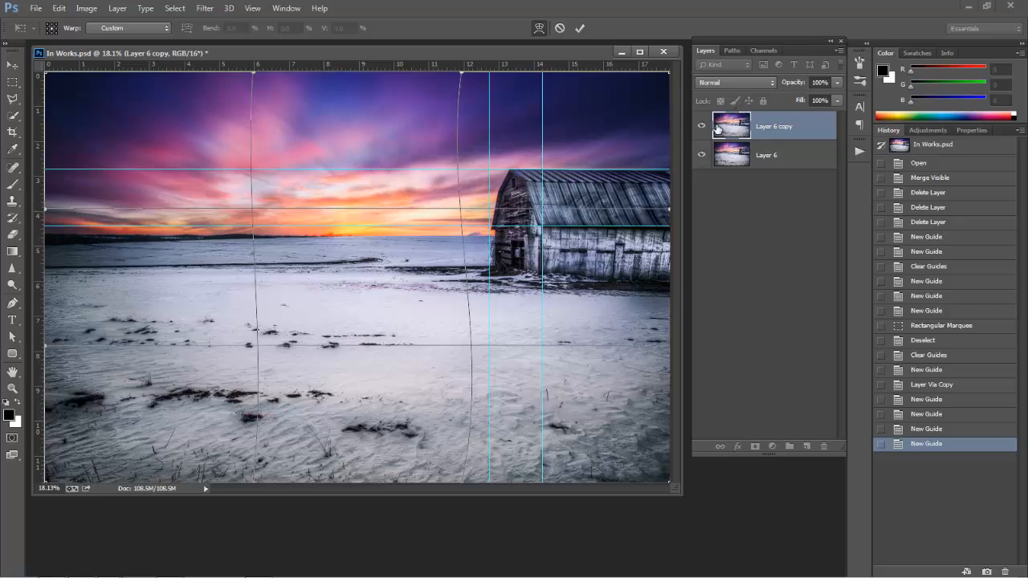
key(Return)
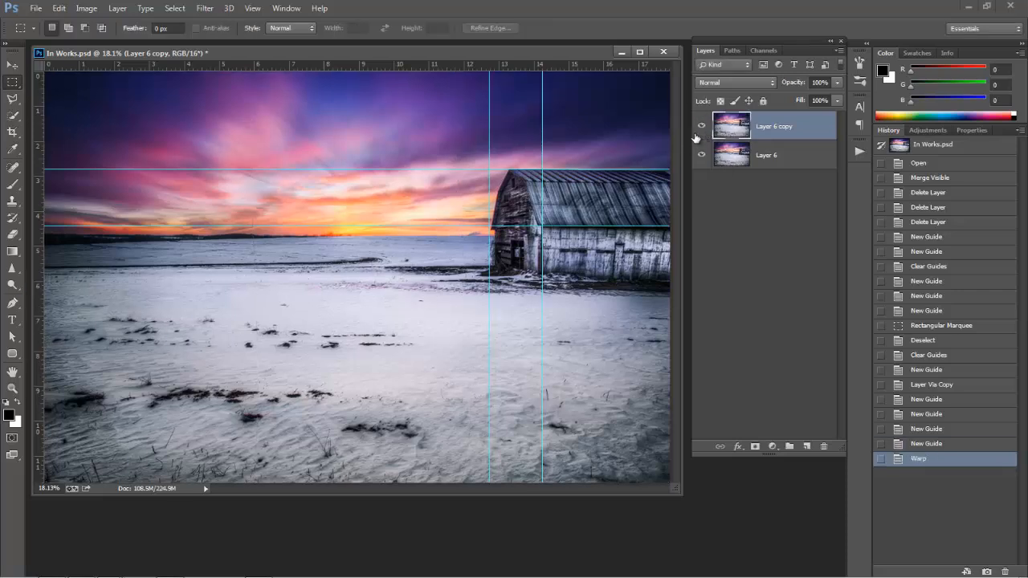
- Compare the warped copy with the original layer with guides hidden, and delete the copy
key(ctrl+semicolon)
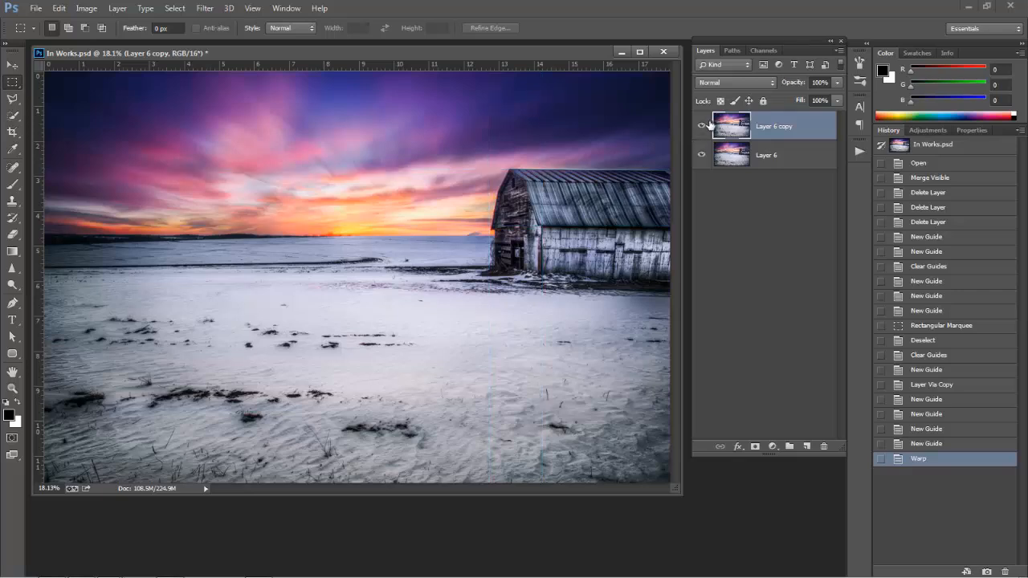
click(703, 128)
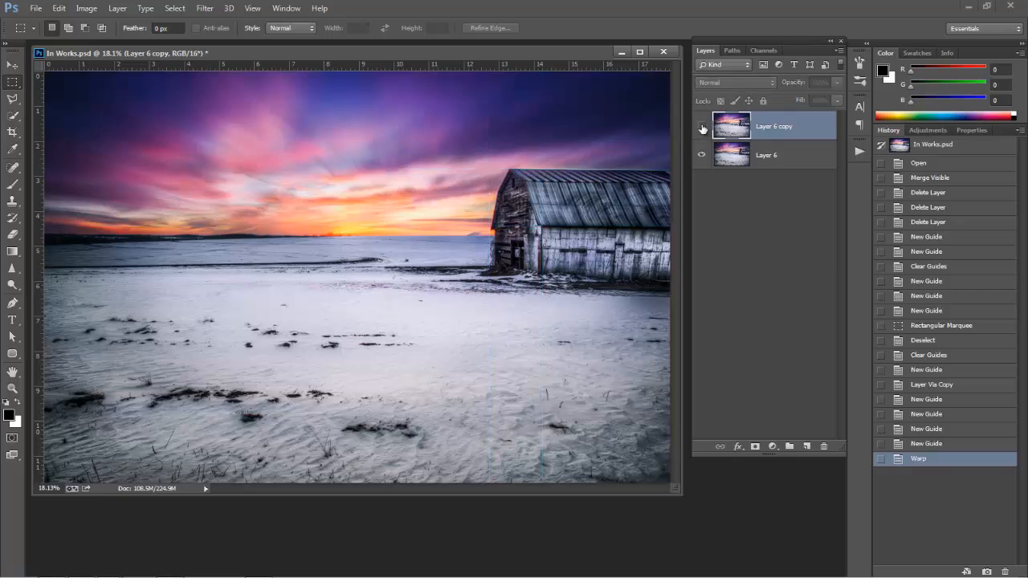
click(703, 128)
click(703, 129)
click(702, 128)
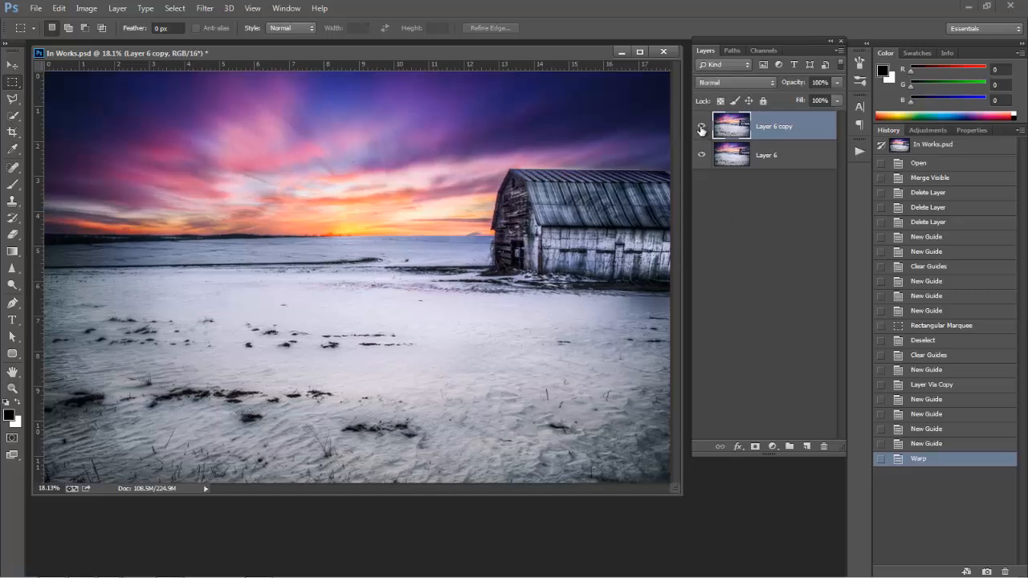
click(702, 129)
click(702, 128)
key(Delete)
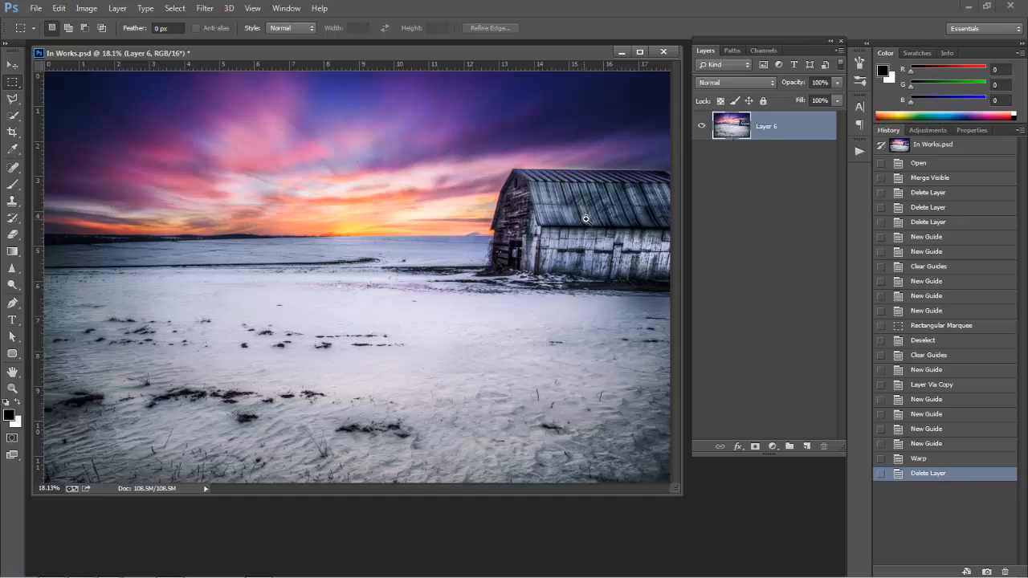
- Select the whole barn on Layer 6 with the Quick Selection tool and copy it to a new layer
scroll(587, 220, up, 3)
drag(483, 488, 570, 474)
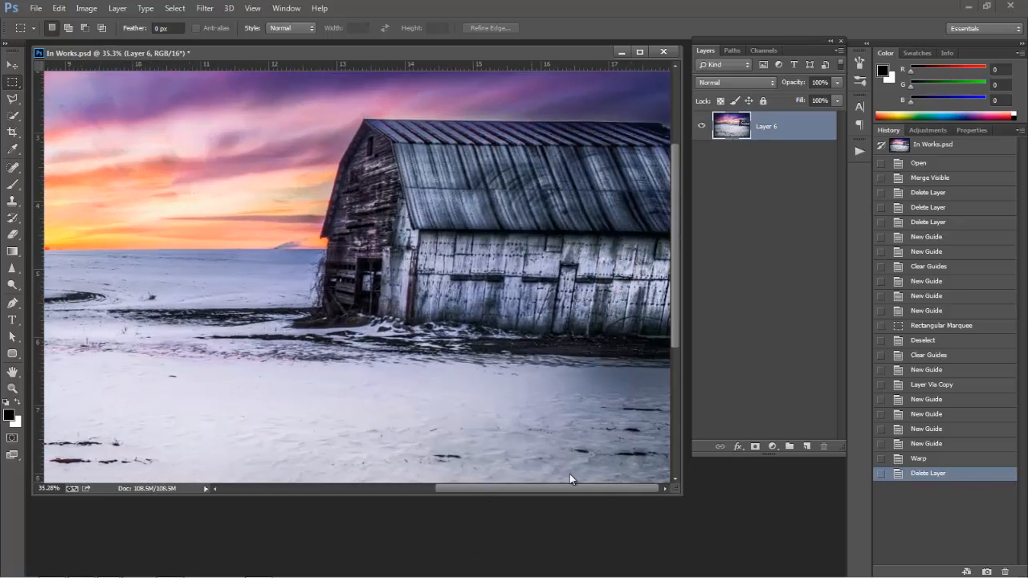
click(13, 118)
click(64, 117)
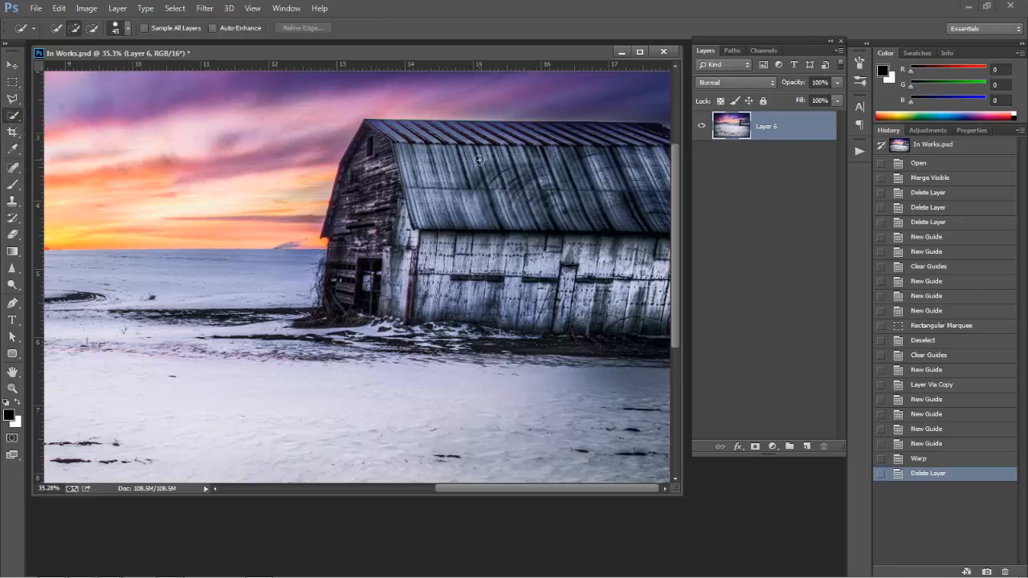
mouse_move(464, 175)
mouse_down()
mouse_move(522, 157)
mouse_move(611, 224)
mouse_move(393, 228)
mouse_move(368, 243)
mouse_move(350, 283)
mouse_move(313, 302)
mouse_up()
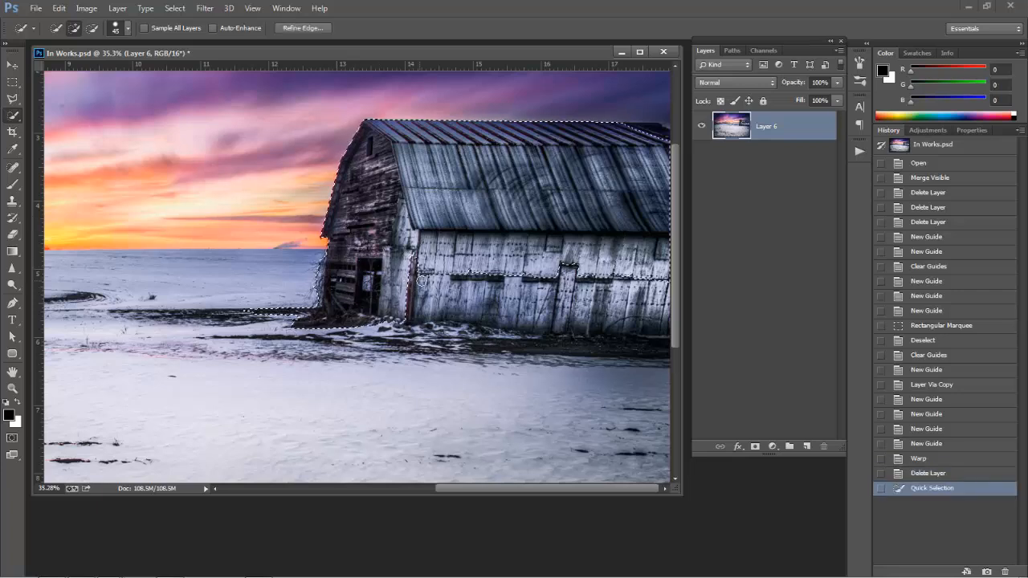
mouse_move(589, 296)
mouse_down()
mouse_move(667, 287)
mouse_move(634, 298)
mouse_move(654, 127)
mouse_up()
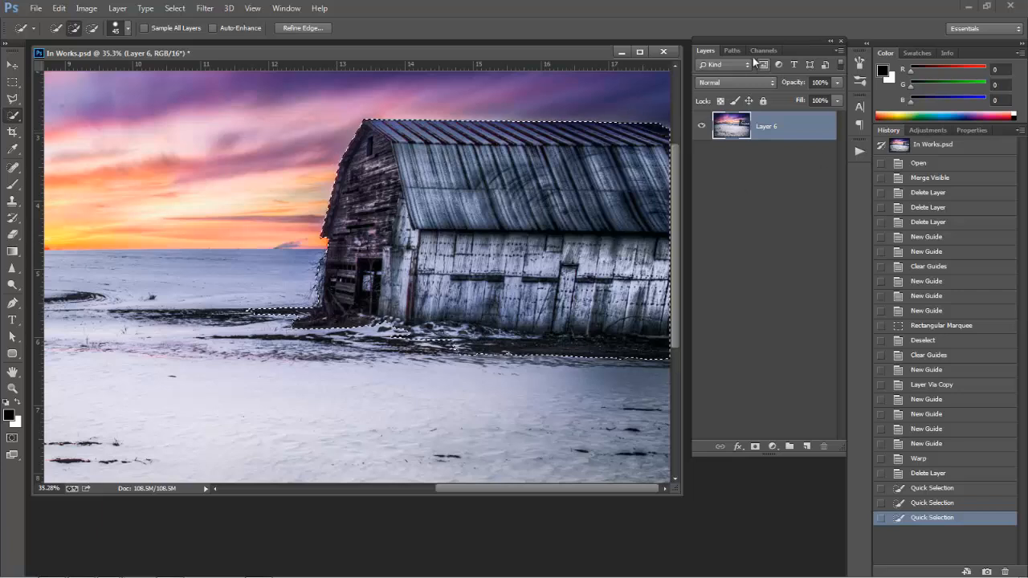
key(ctrl+j)
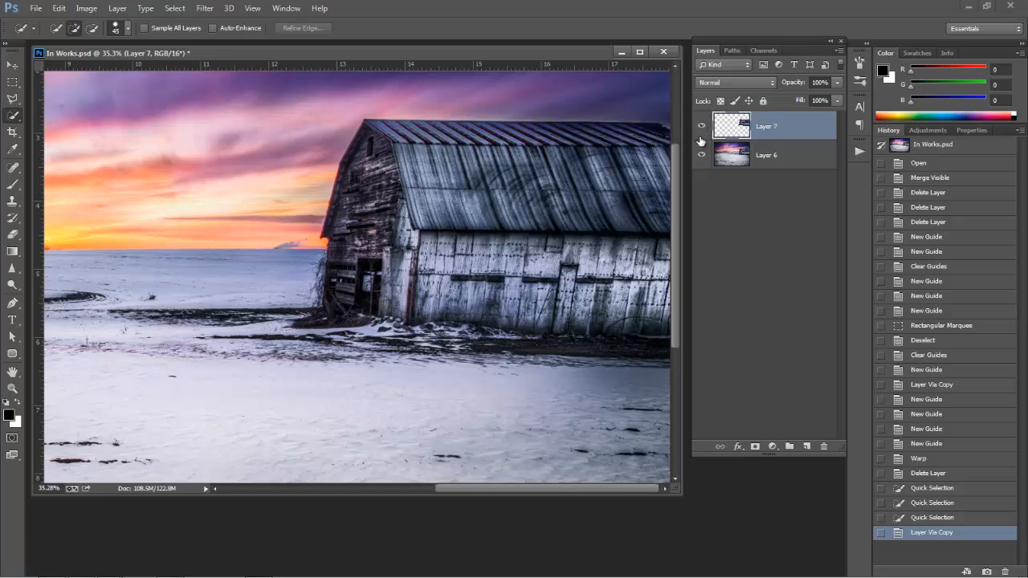
- Check the isolated barn on Layer 7 with Layer 6 briefly hidden, and show the guides over the whole photo
click(701, 155)
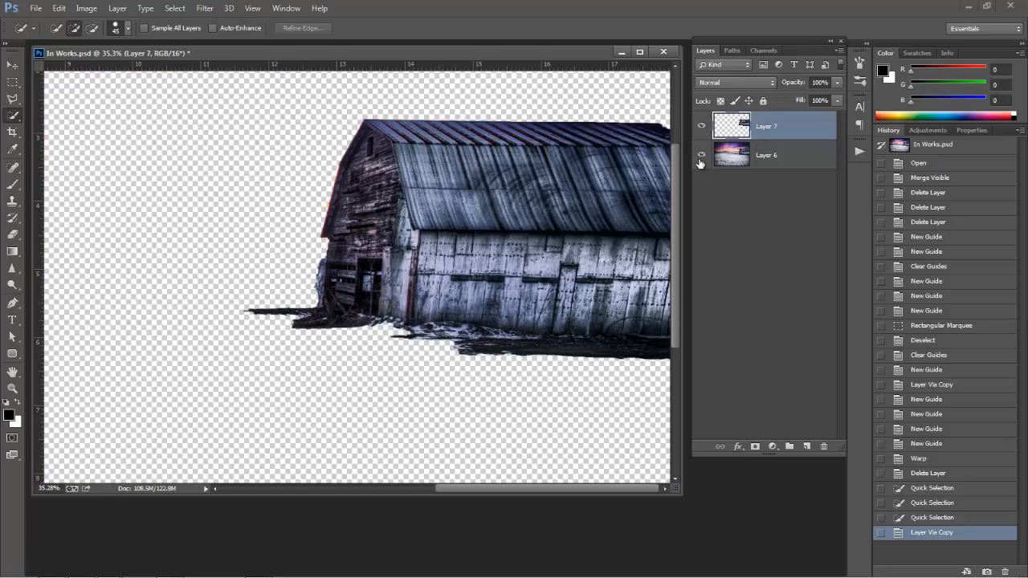
click(701, 157)
right_click(482, 191)
click(497, 198)
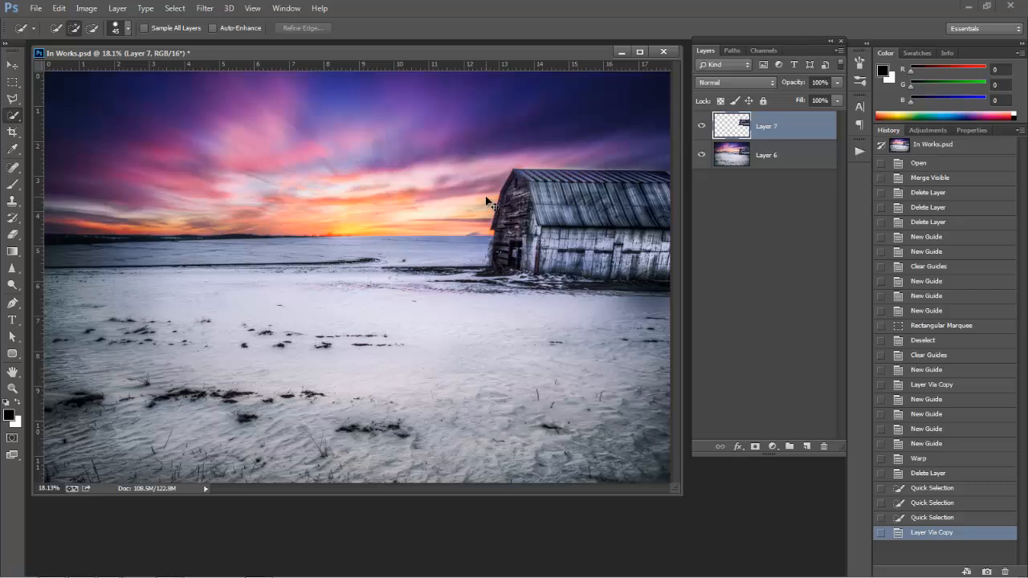
key(ctrl+semicolon)
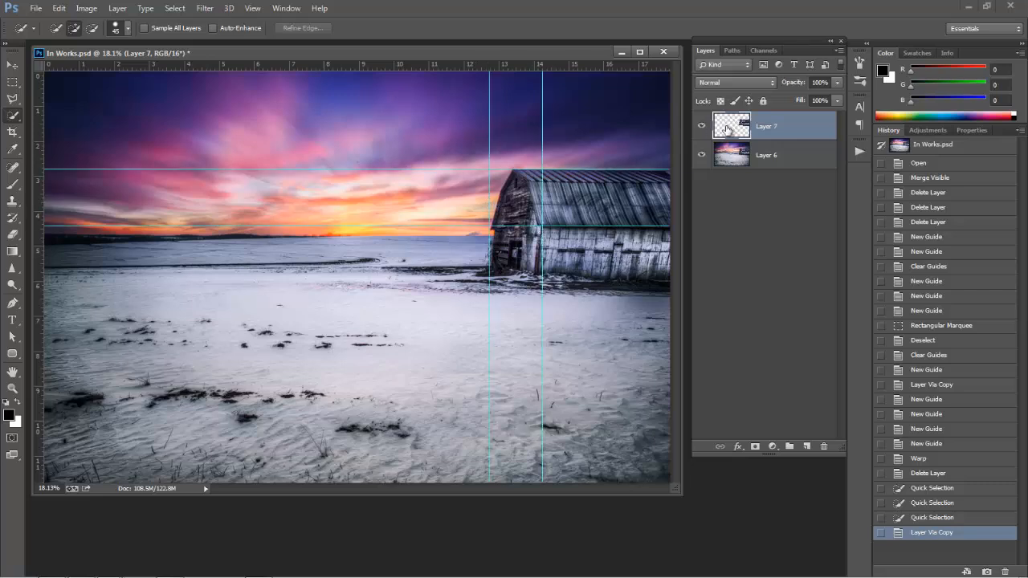
- Try warping the barn on Layer 7 by pulling its outer mesh edge and the wall area strongly, apply the warp, and undo it
click(58, 8)
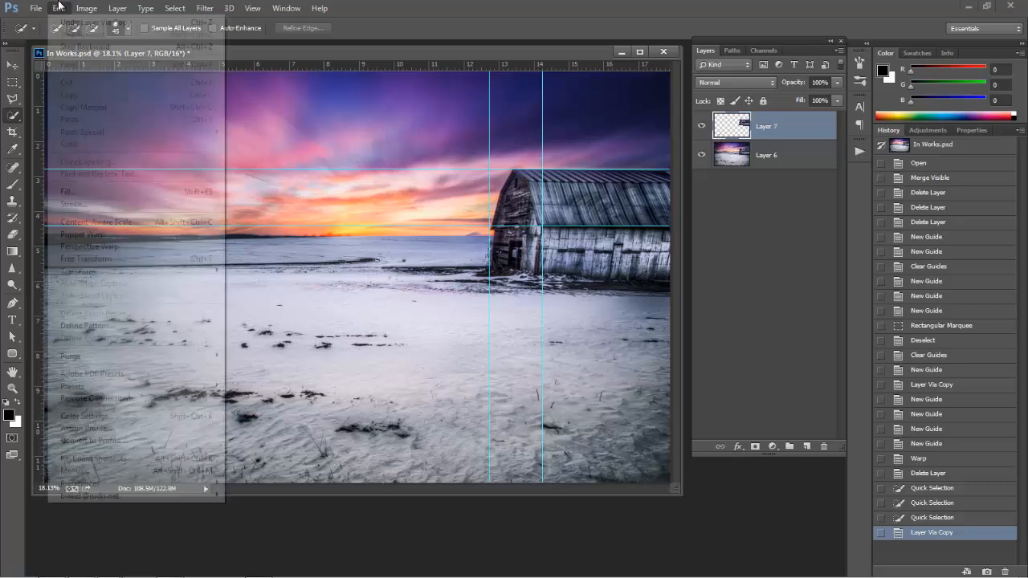
mouse_move(76, 271)
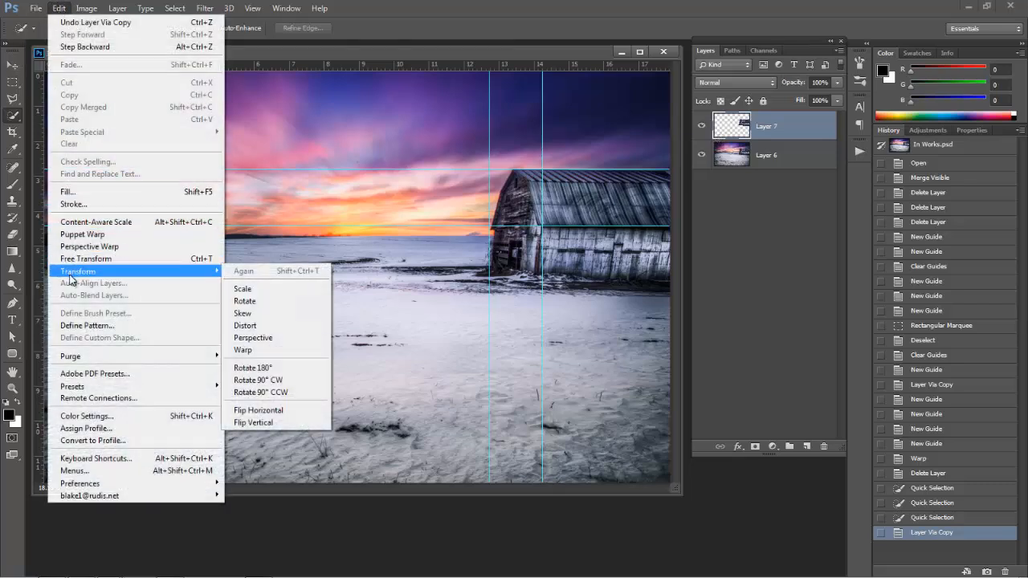
click(271, 349)
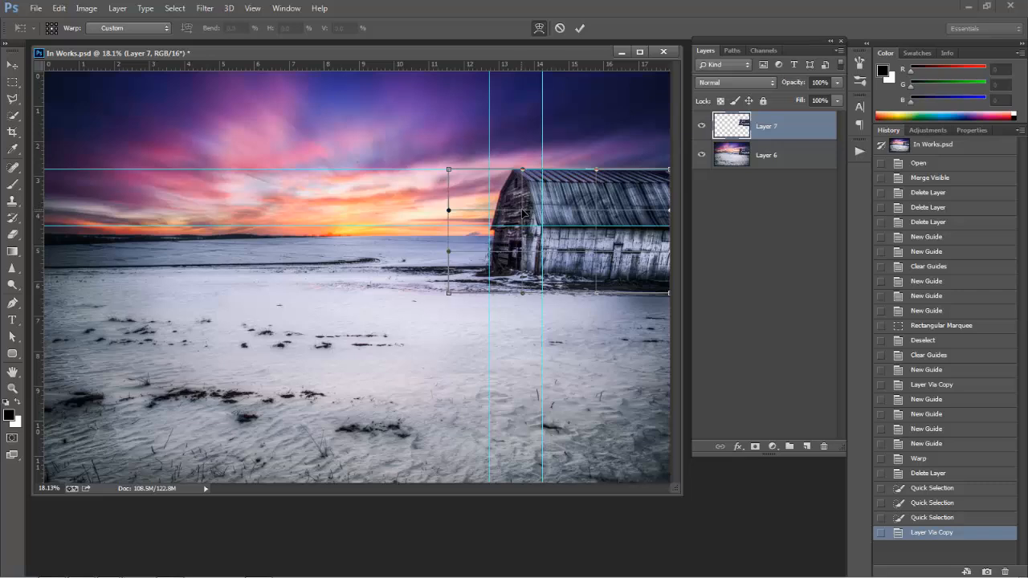
drag(525, 213, 515, 212)
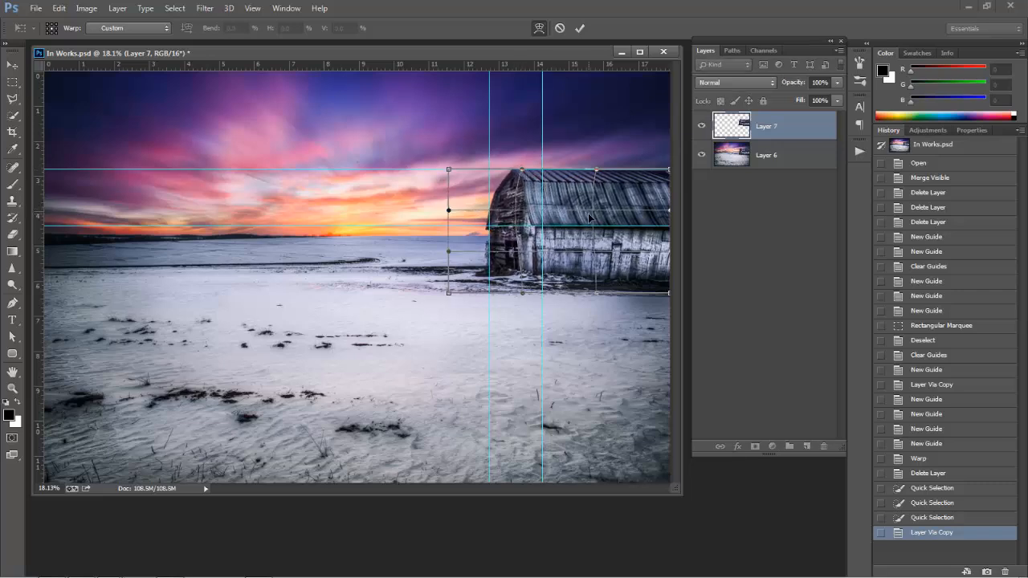
key(ctrl+z)
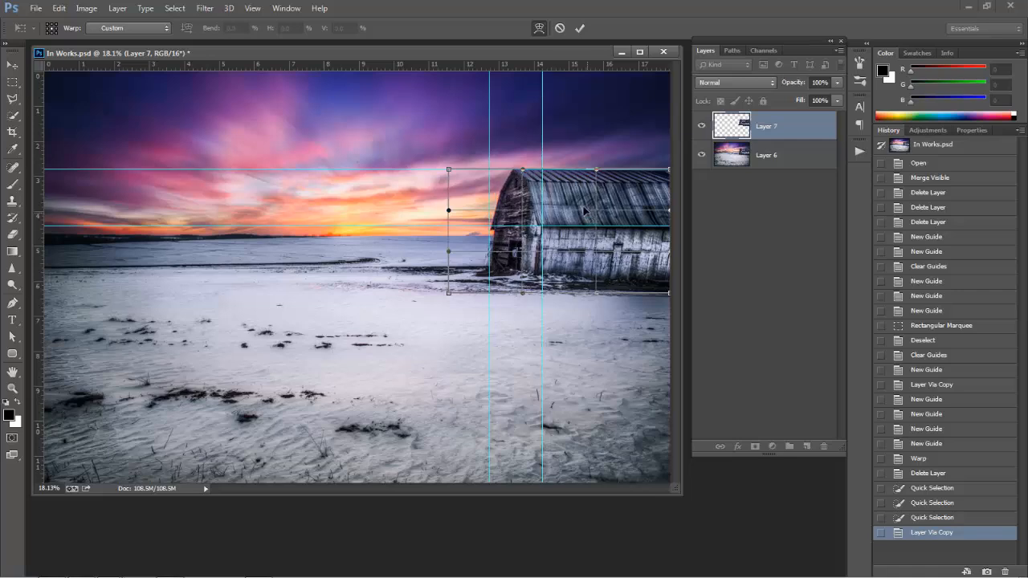
drag(452, 172, 441, 171)
drag(448, 211, 444, 211)
drag(449, 254, 462, 252)
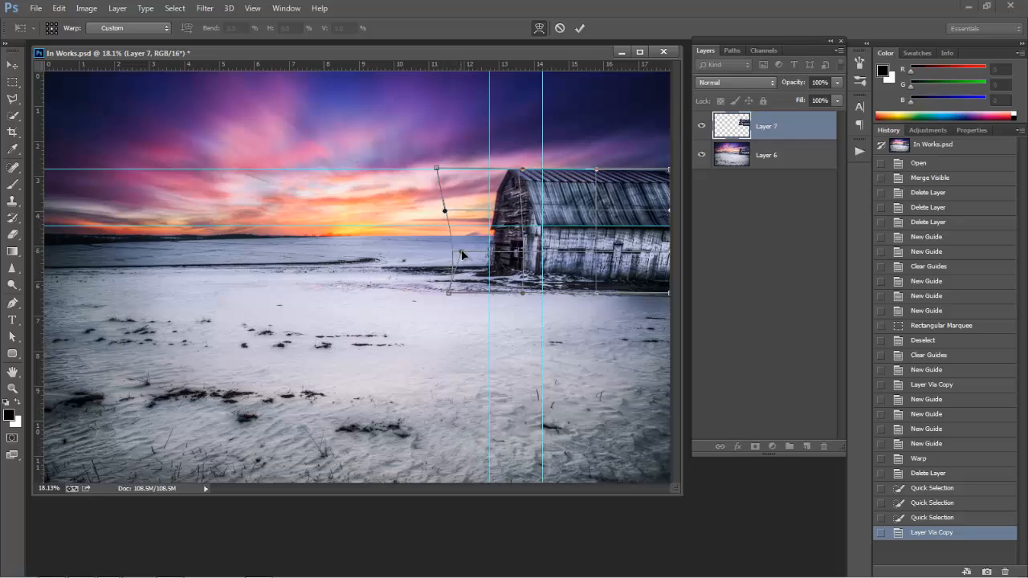
drag(450, 296, 456, 295)
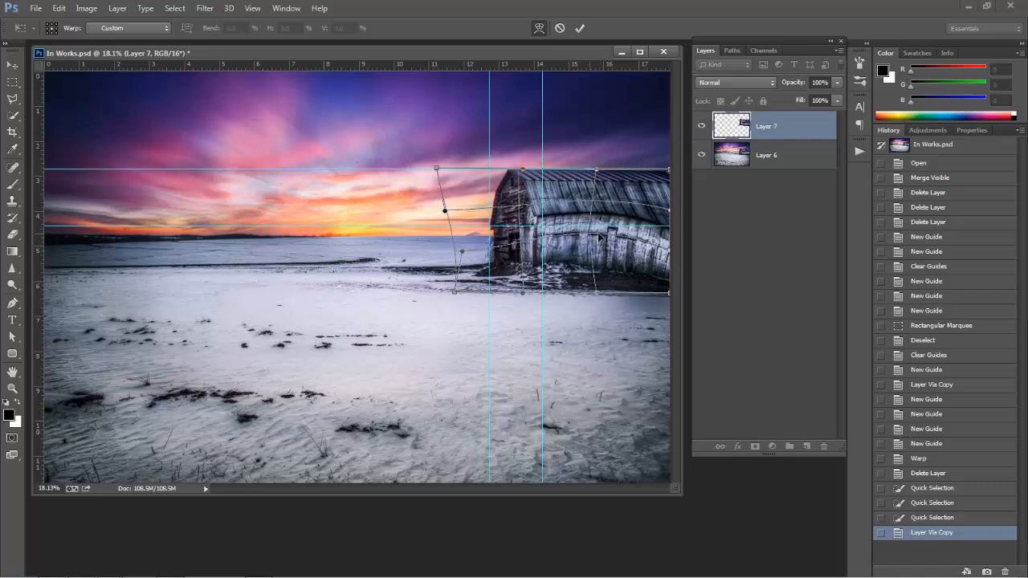
drag(596, 253, 647, 234)
key(w)
key(Return)
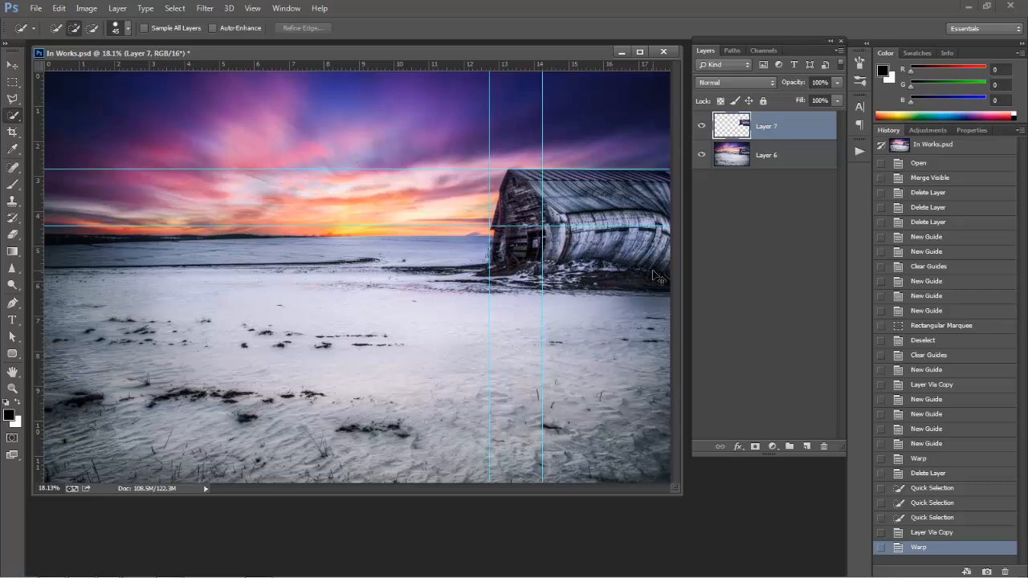
key(ctrl+z)
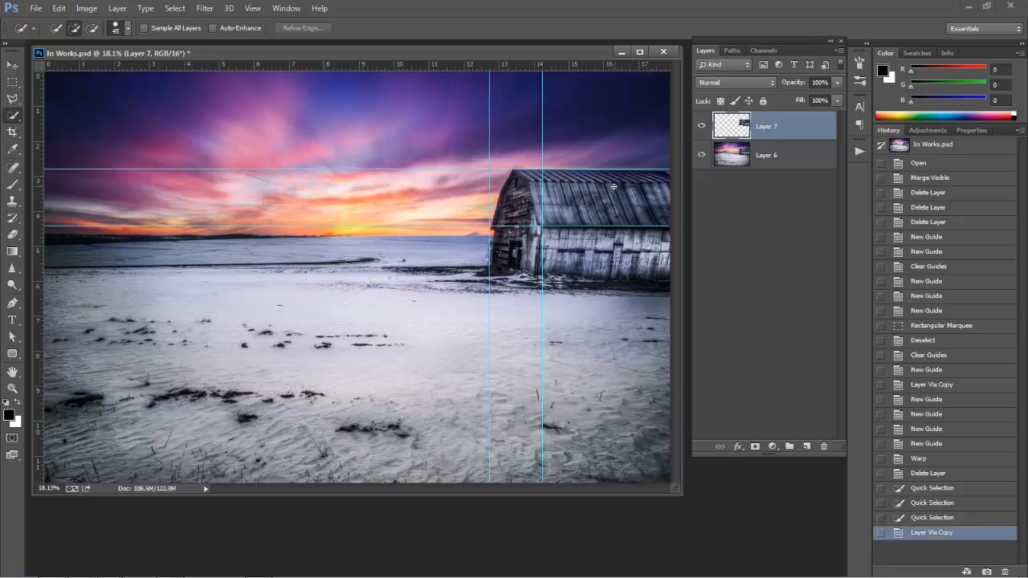
- Warp Layer 7 subtly, moving its upper outer corner outward and lower corner inward to straighten the barn, and compare it with the original without guides
click(59, 8)
mouse_move(86, 277)
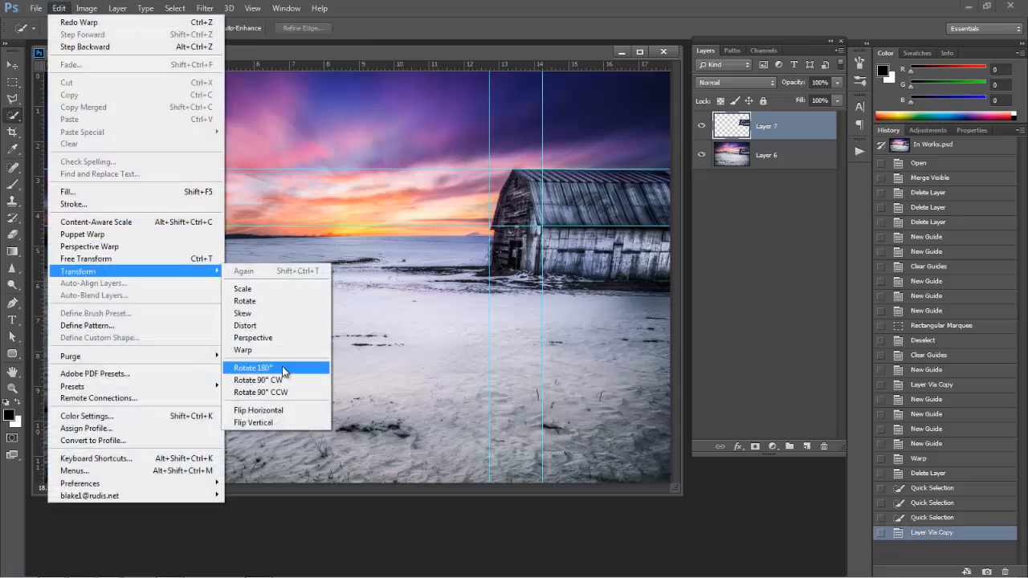
click(255, 349)
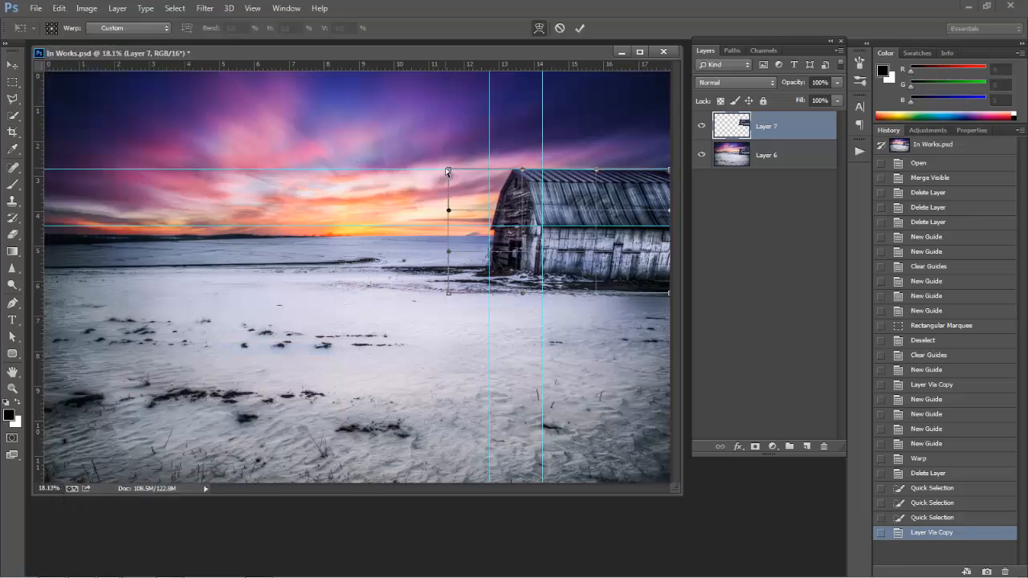
drag(449, 170, 437, 171)
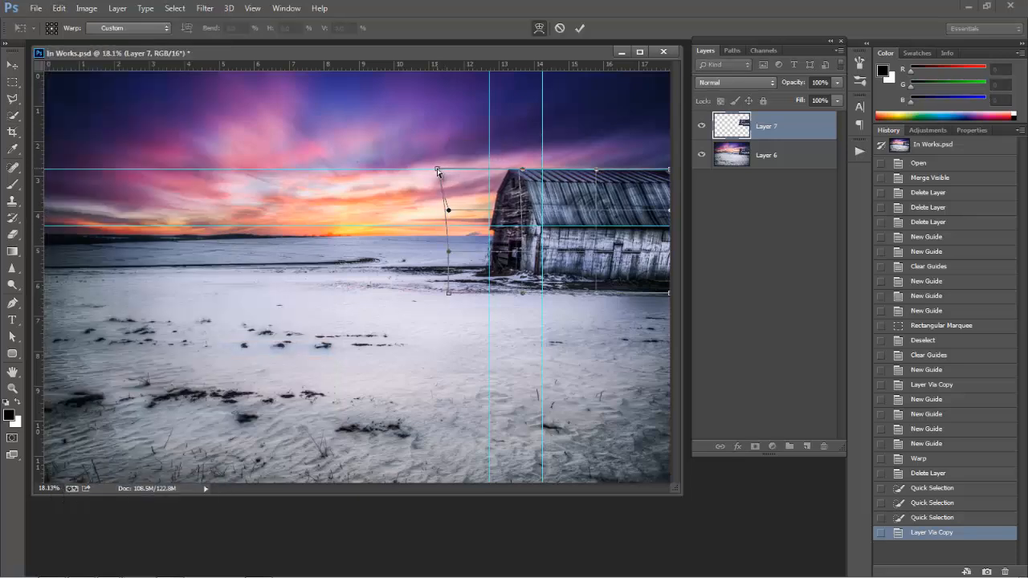
drag(447, 293, 458, 295)
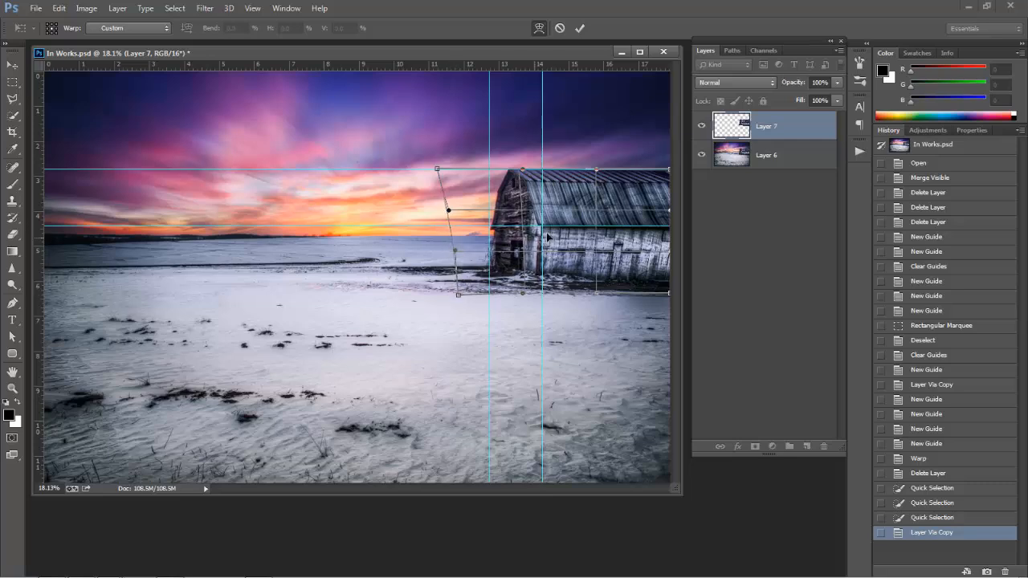
drag(596, 294, 594, 294)
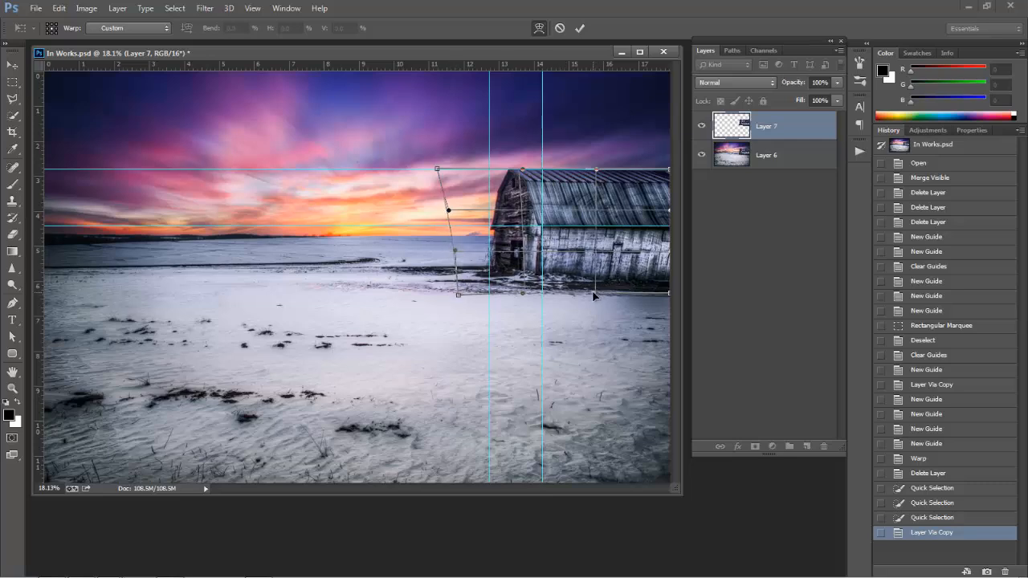
drag(595, 210, 594, 213)
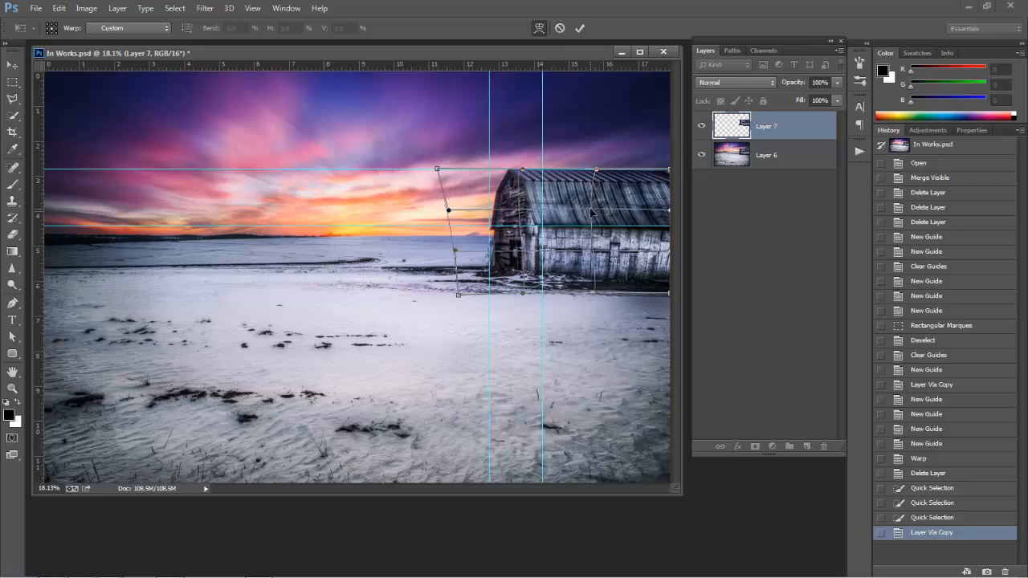
drag(526, 255, 527, 267)
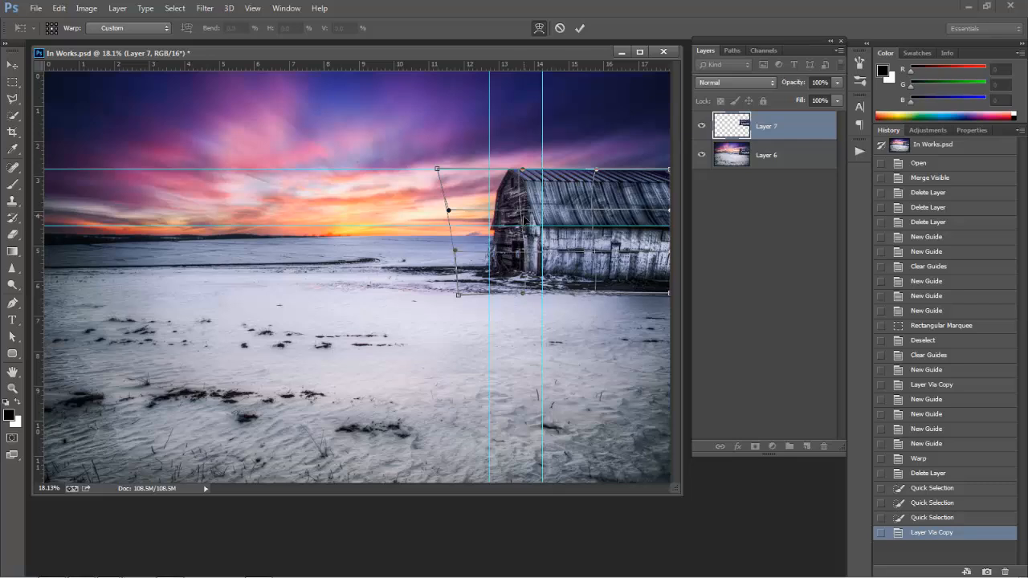
key(Return)
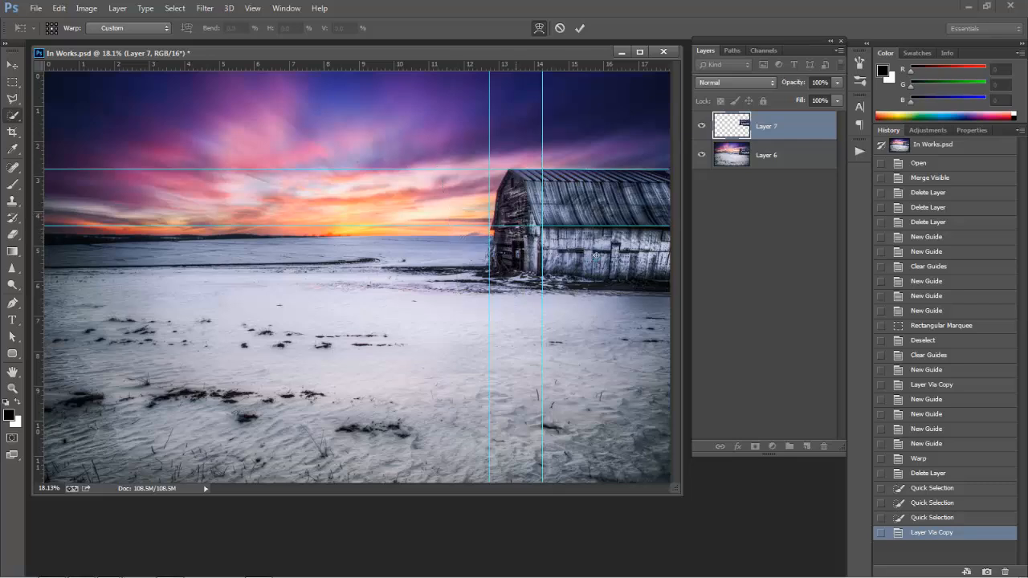
key(ctrl+h)
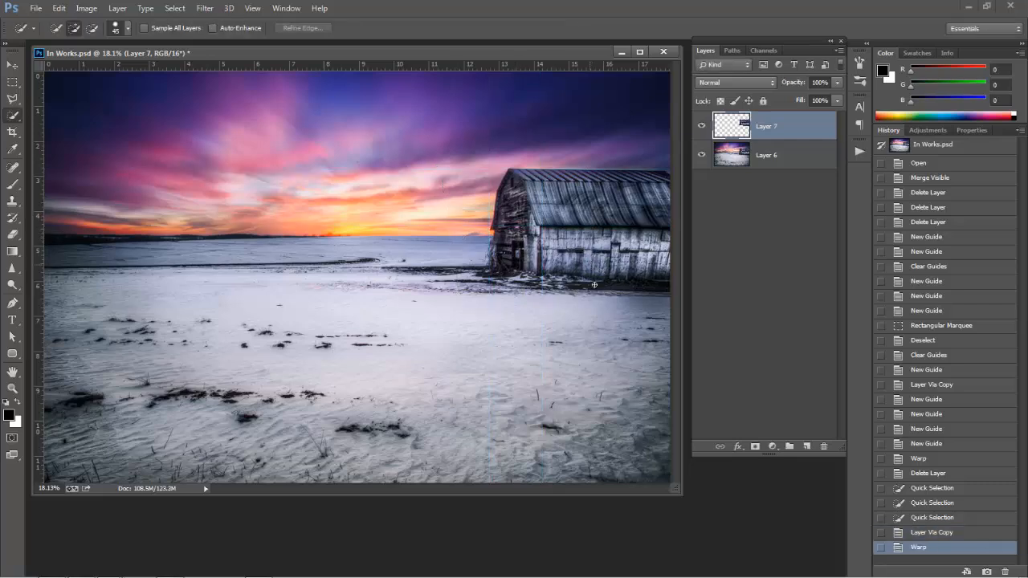
click(703, 127)
click(703, 127)
- Enlarge the barn on Layer 7 slightly from its upper outer corner with Free Transform, and compare it with the original barn
drag(496, 235, 539, 248)
right_click(550, 256)
click(560, 263)
drag(495, 490, 589, 475)
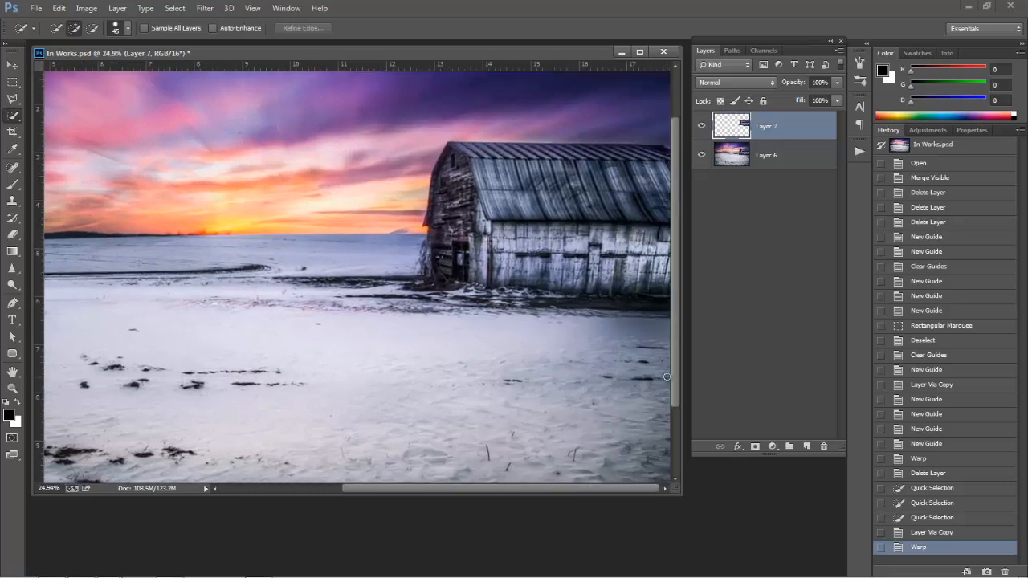
key(ctrl+t)
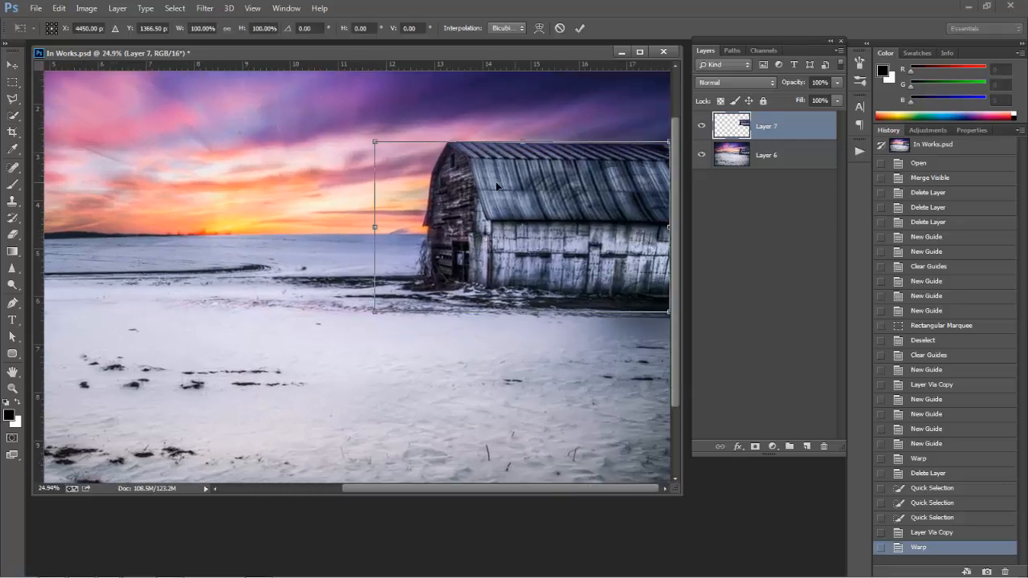
drag(374, 140, 365, 136)
key(Return)
key(w)
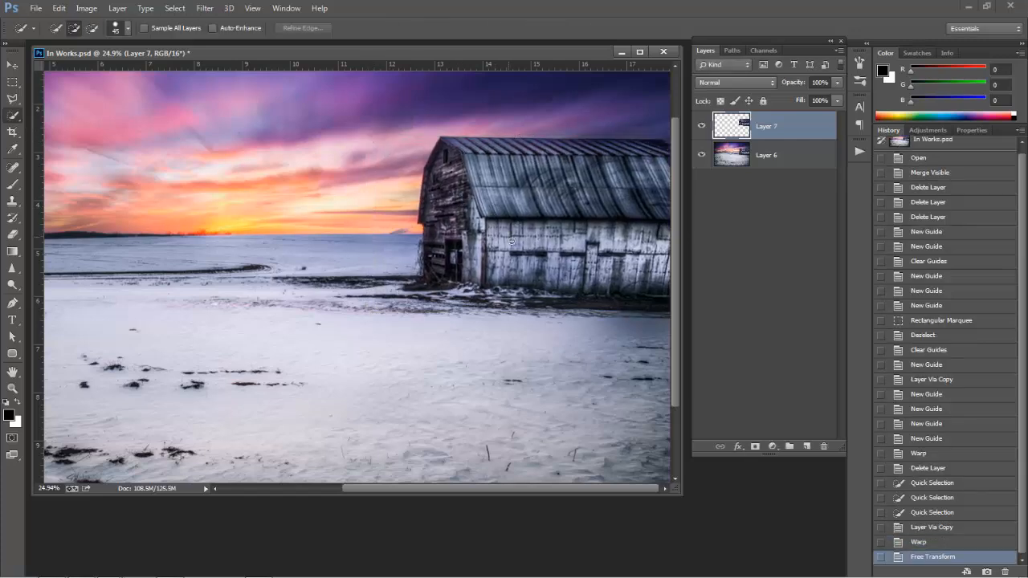
click(704, 128)
click(704, 129)
click(703, 128)
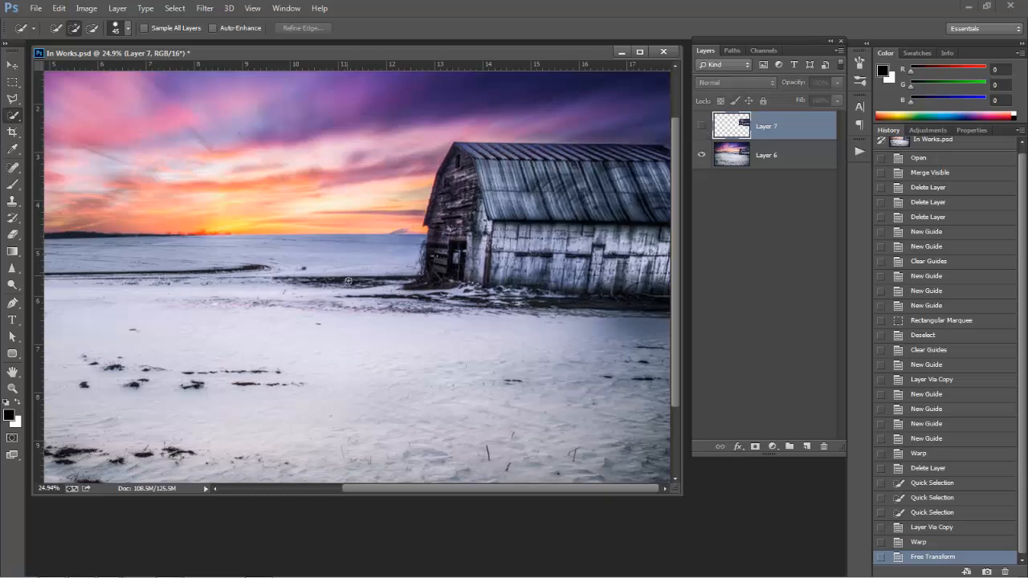
click(702, 126)
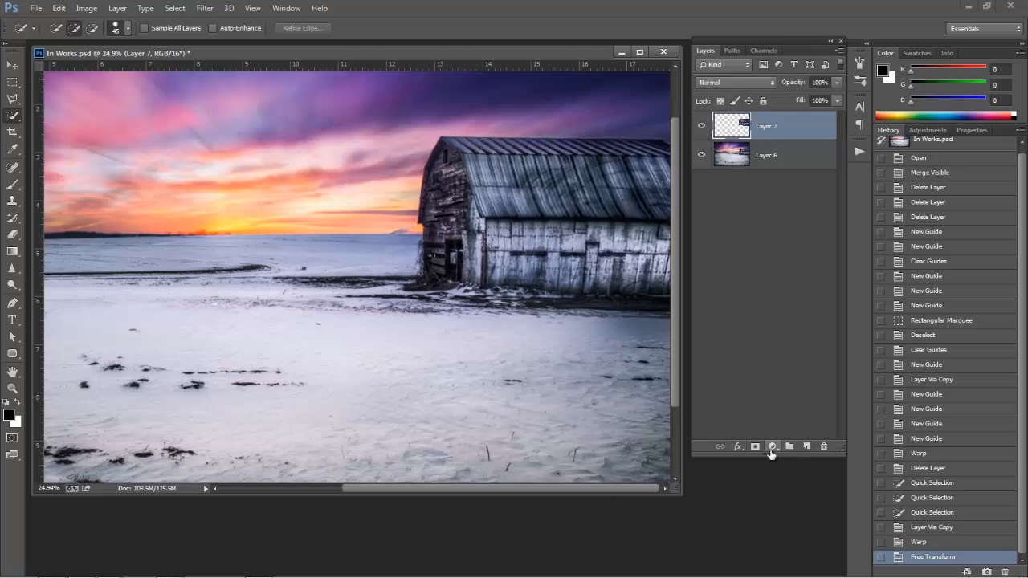
- Add a layer mask to Layer 7 and paint black with a 175-pixel brush over the copied ground around the barn's base
click(755, 447)
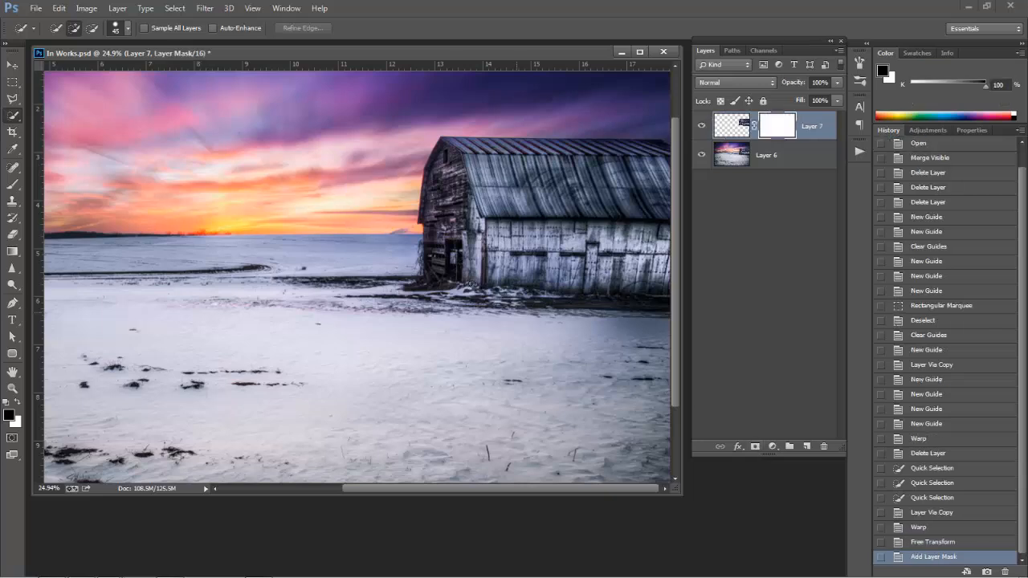
key(b)
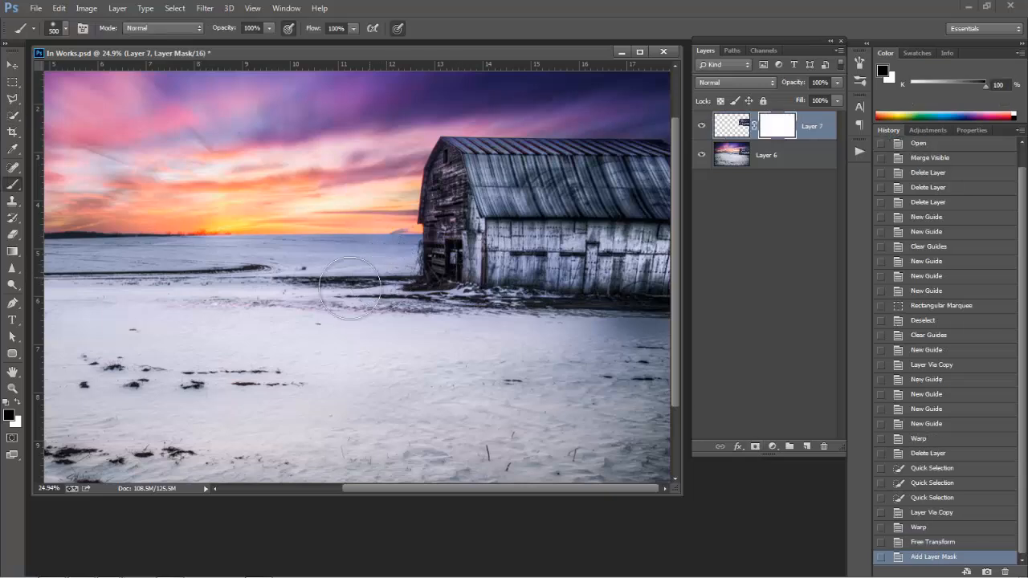
key(bracketleft)
key(bracketleft)
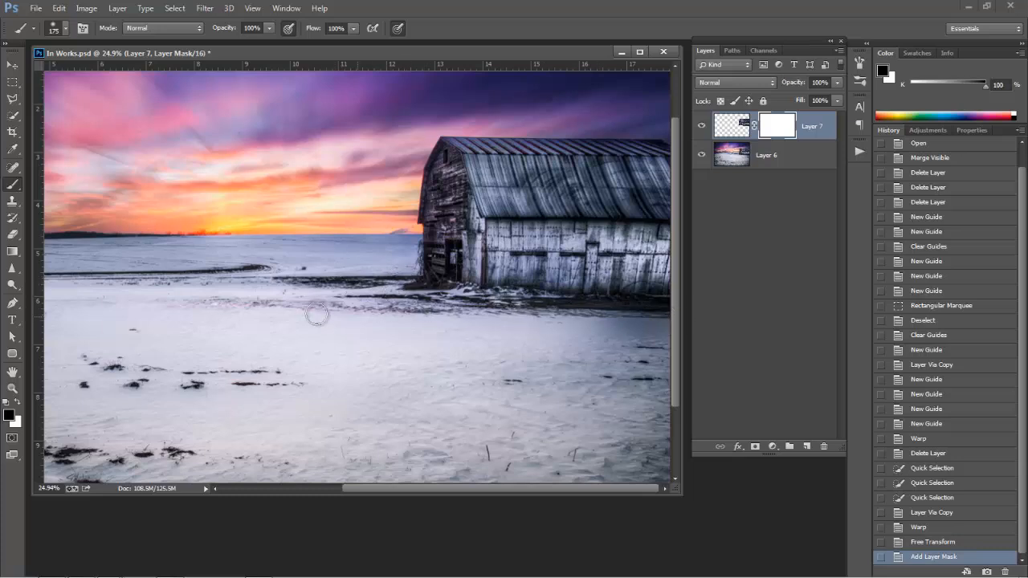
mouse_move(331, 276)
mouse_down()
mouse_move(259, 271)
mouse_move(320, 280)
mouse_up()
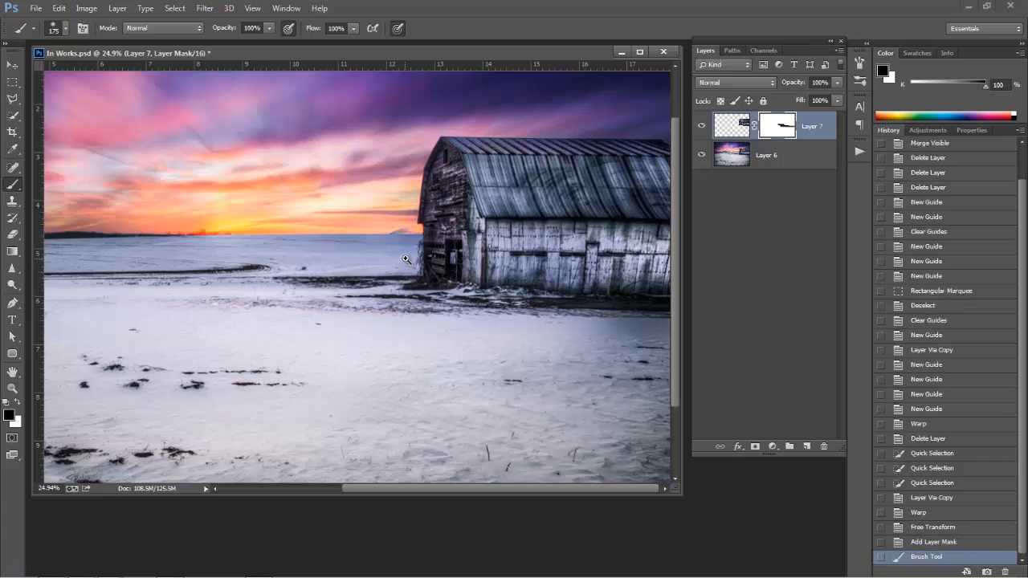
- Inspect the barn's roofline and outer wall up close with Layer 7 shown and hidden
key(ctrl+0)
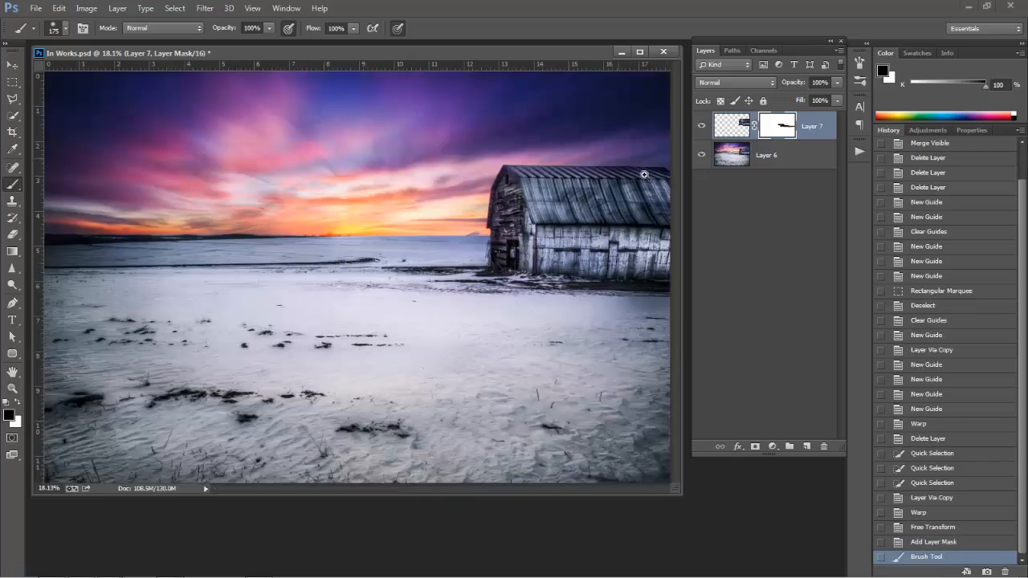
drag(644, 174, 682, 193)
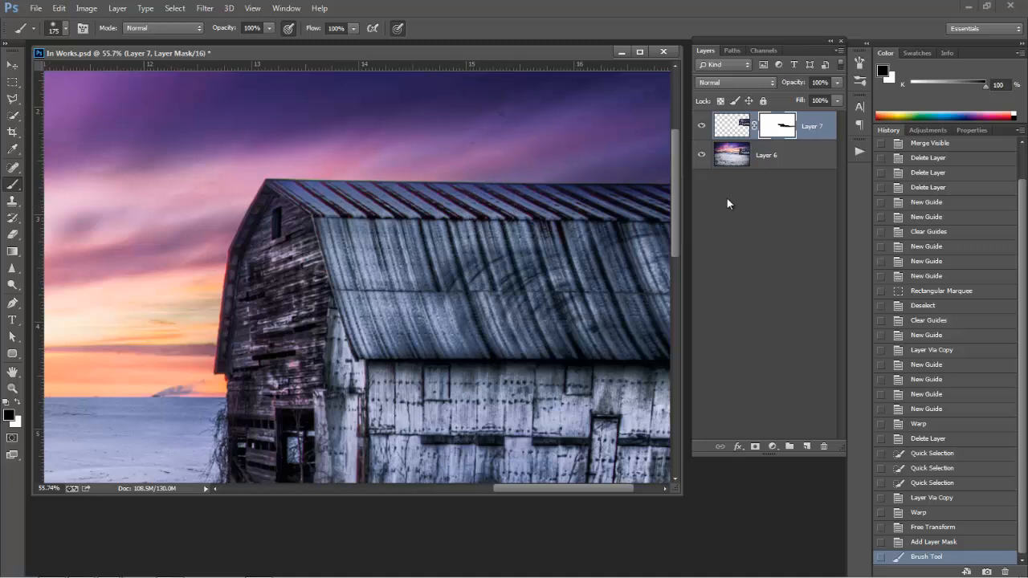
click(701, 128)
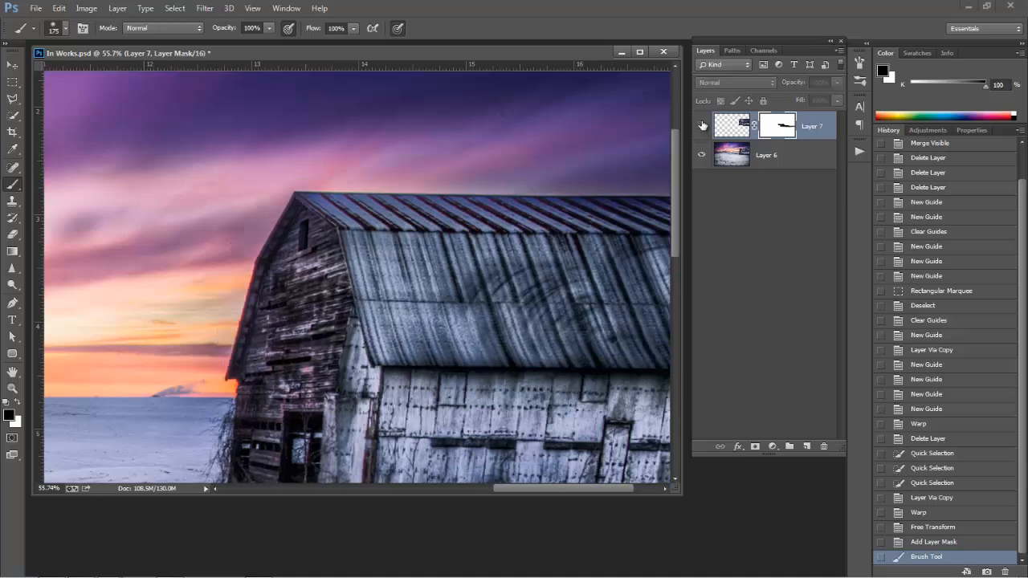
click(702, 129)
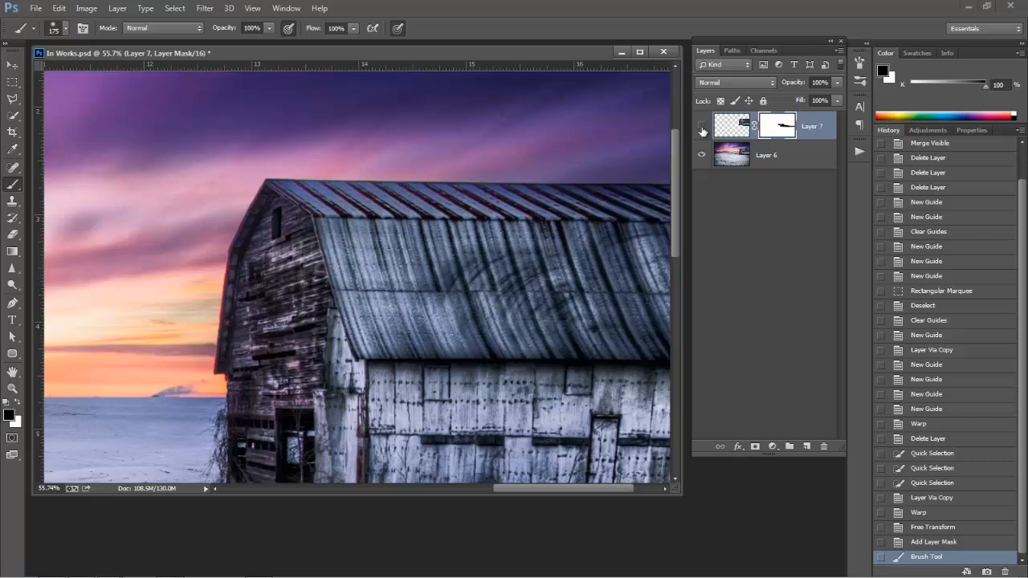
click(702, 131)
scroll(506, 213, up, 3)
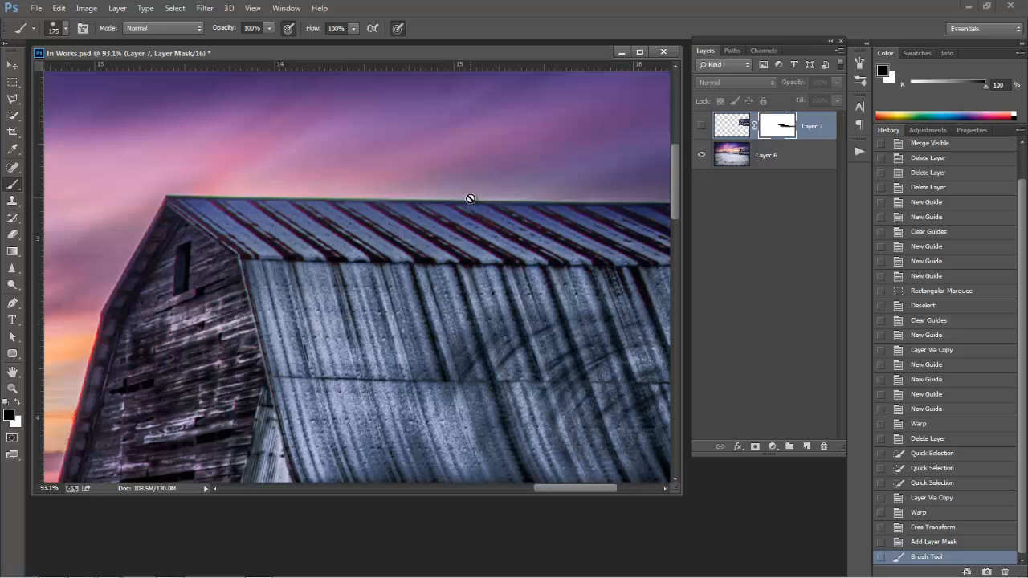
- Compare the corrected barn on Layer 7 with the original, both at the roof and across the whole photo, leaving Layer 7 shown
click(701, 127)
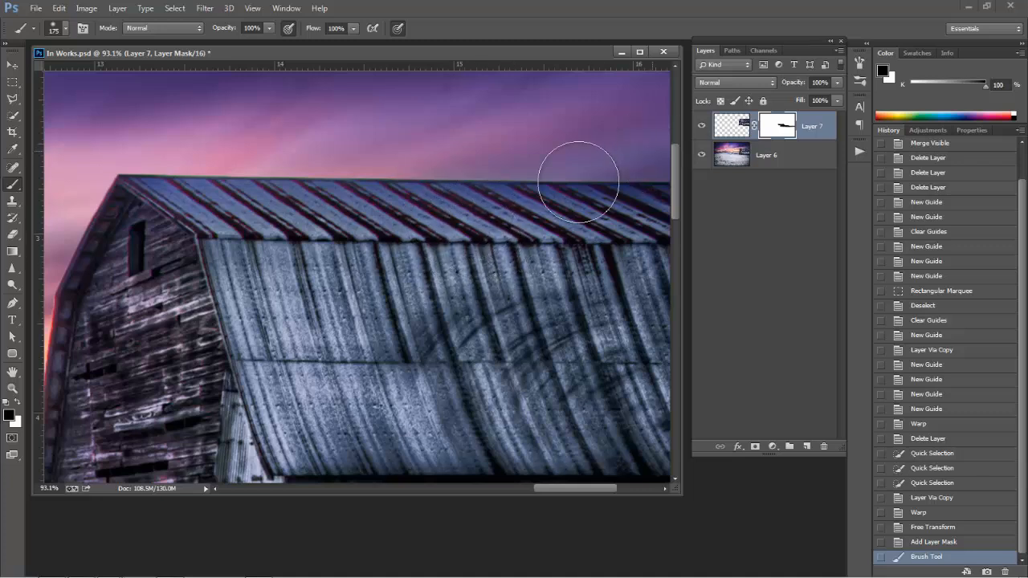
click(701, 127)
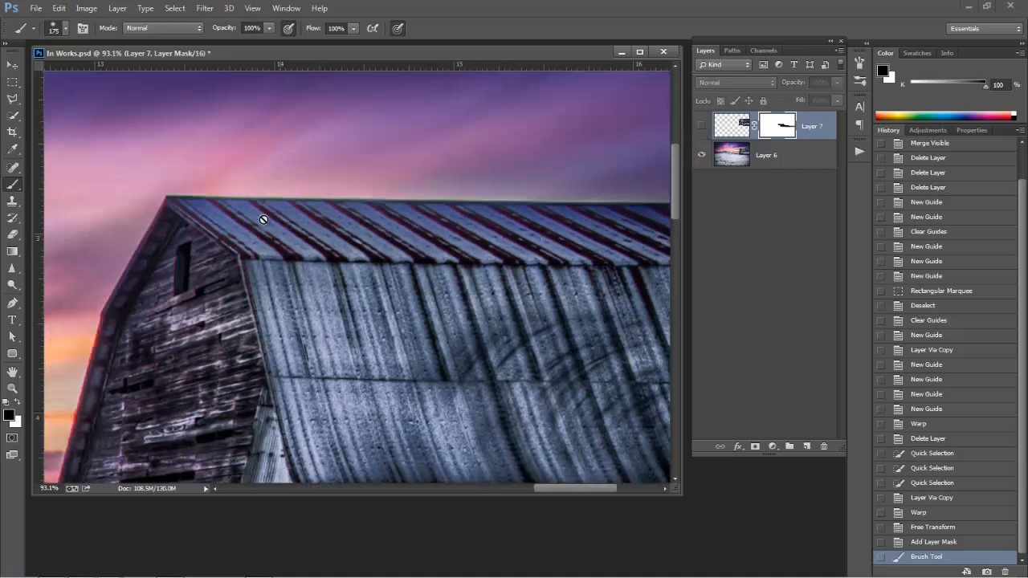
click(701, 126)
right_click(445, 271)
click(477, 295)
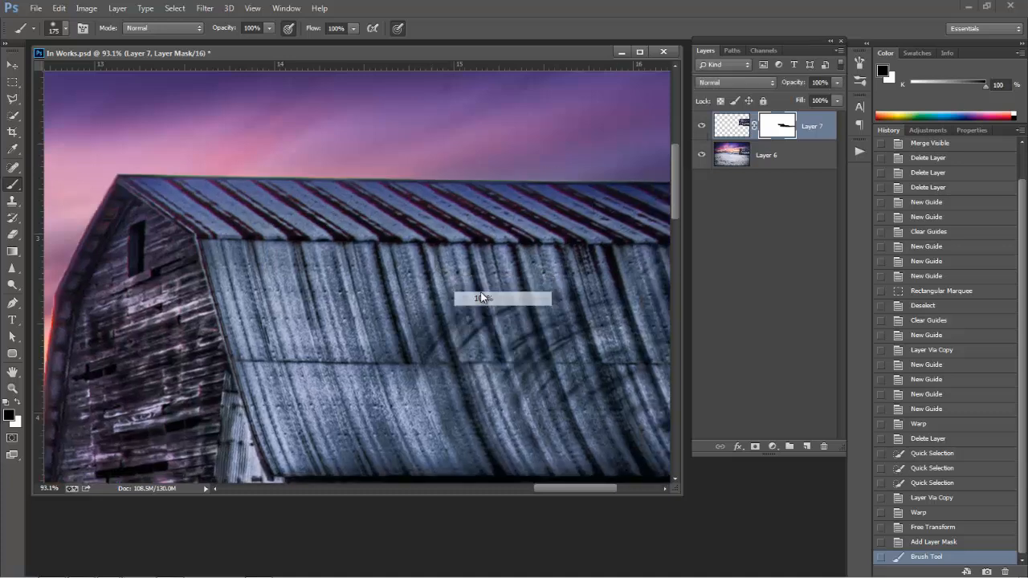
right_click(479, 283)
click(514, 302)
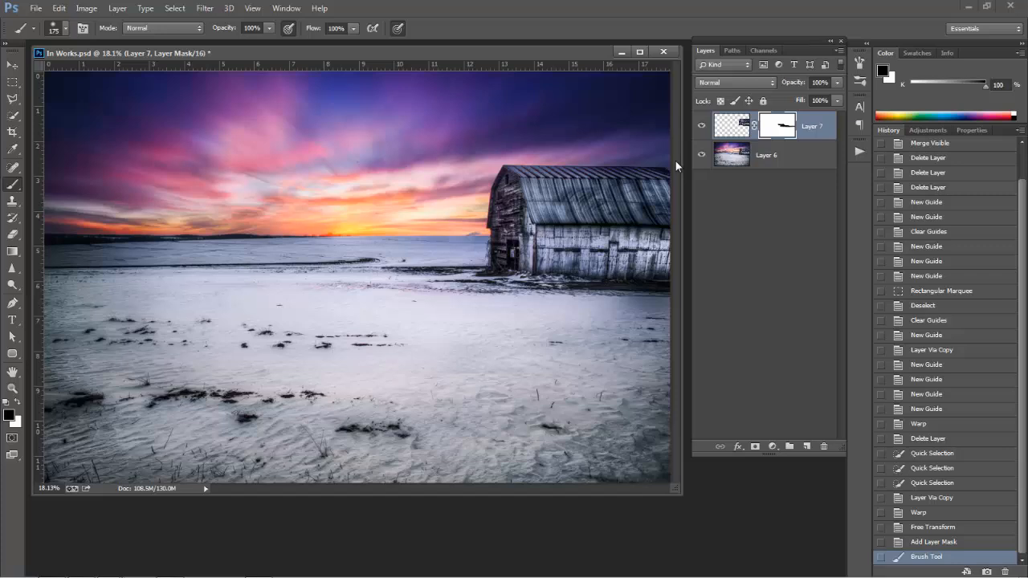
click(702, 128)
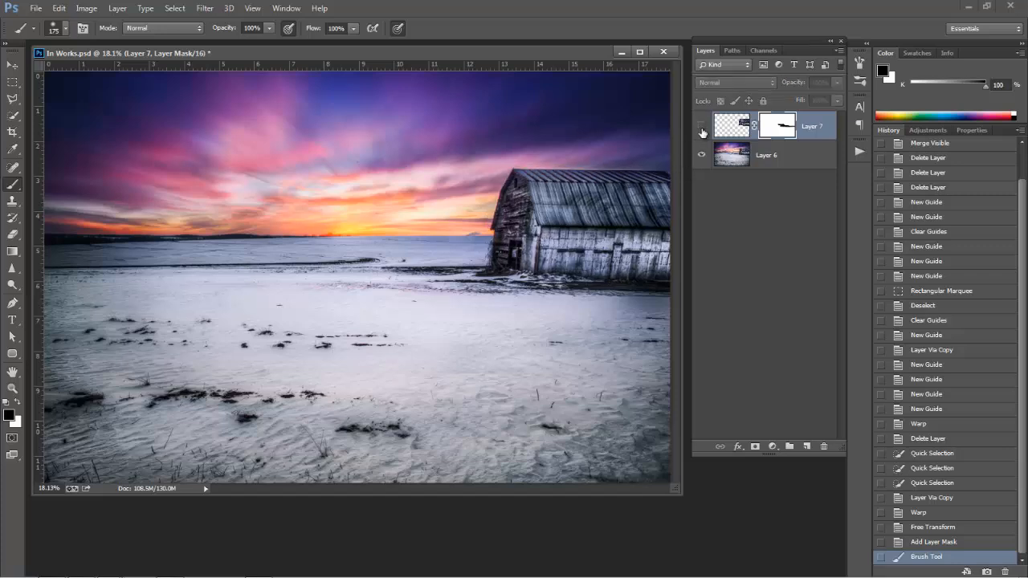
click(702, 129)
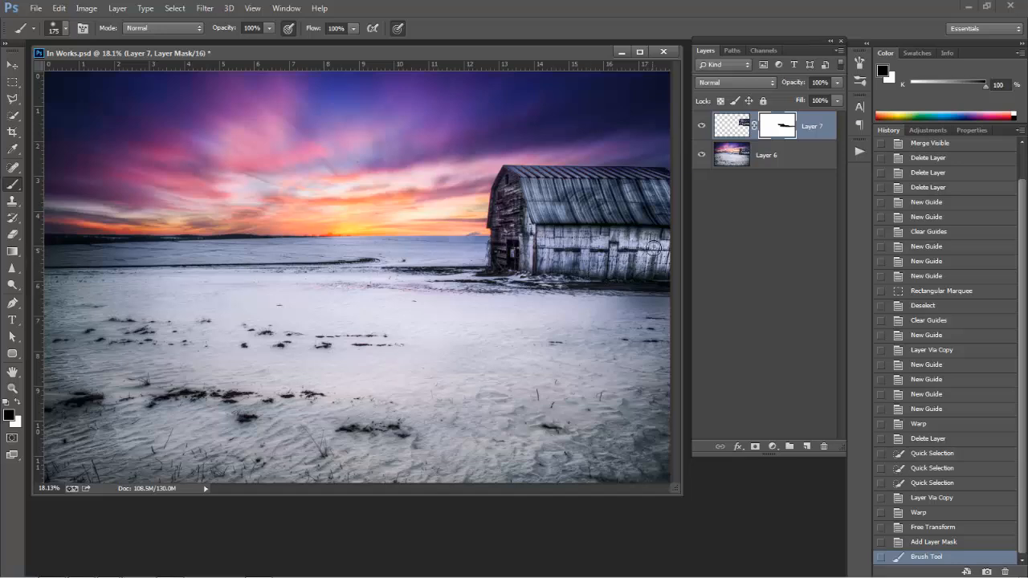